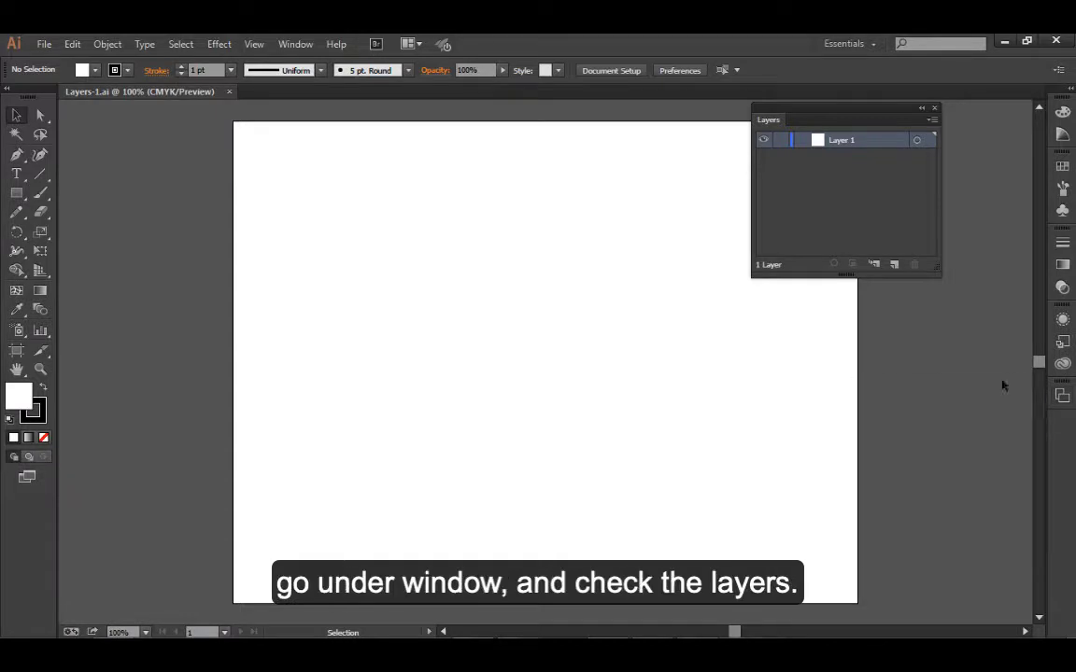
Move the Layers panel slightly lower over the artboard's edge and enlarge it.
left_click(291, 44)
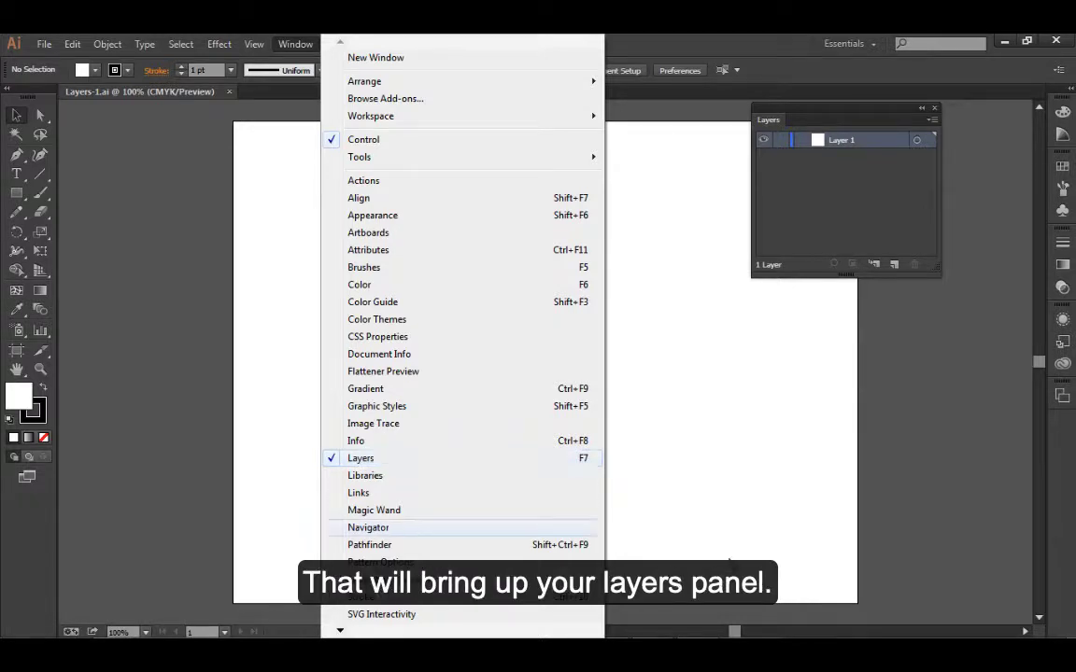
left_click_drag(864, 108, 877, 168)
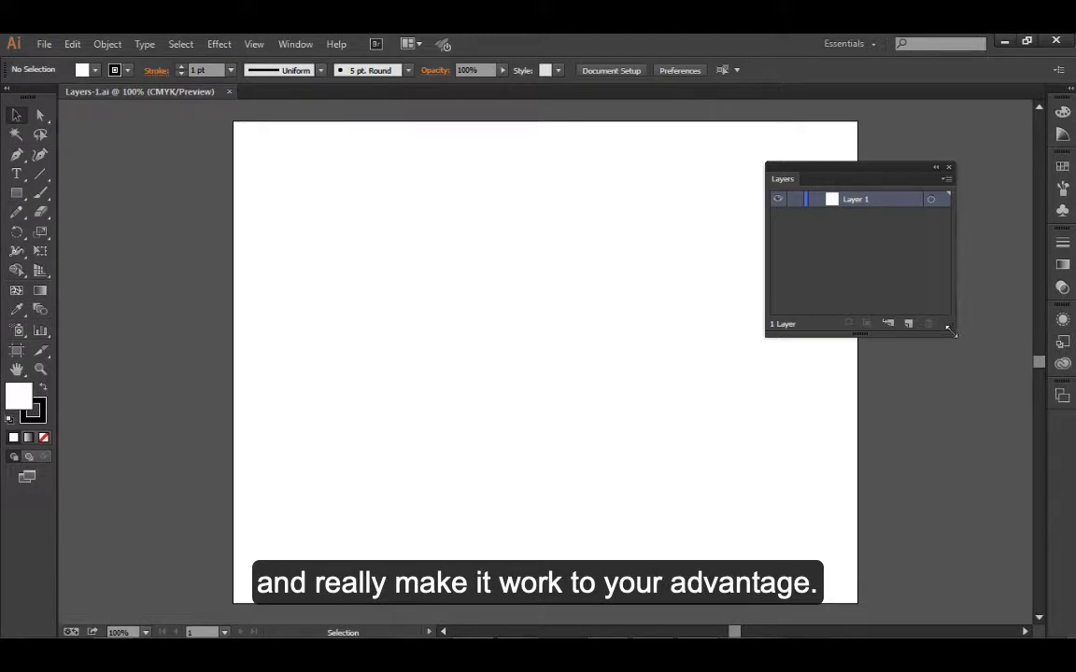
left_click_drag(949, 324, 955, 364)
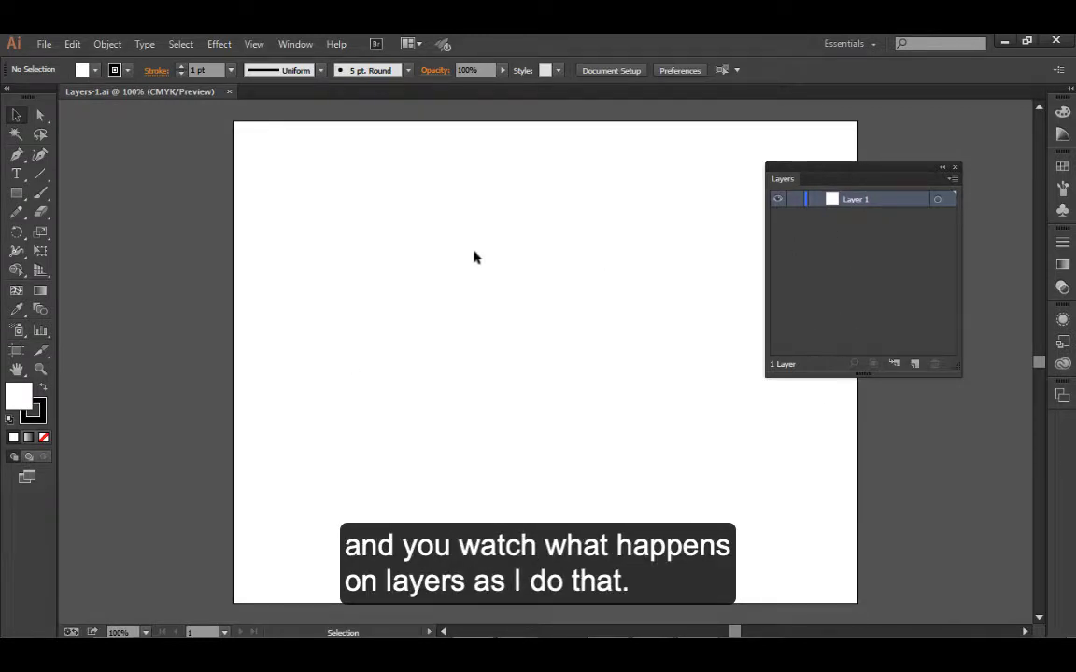
Draw a large square with the Rectangle tool near the middle of the artboard and fill it with pink.
left_click(21, 194)
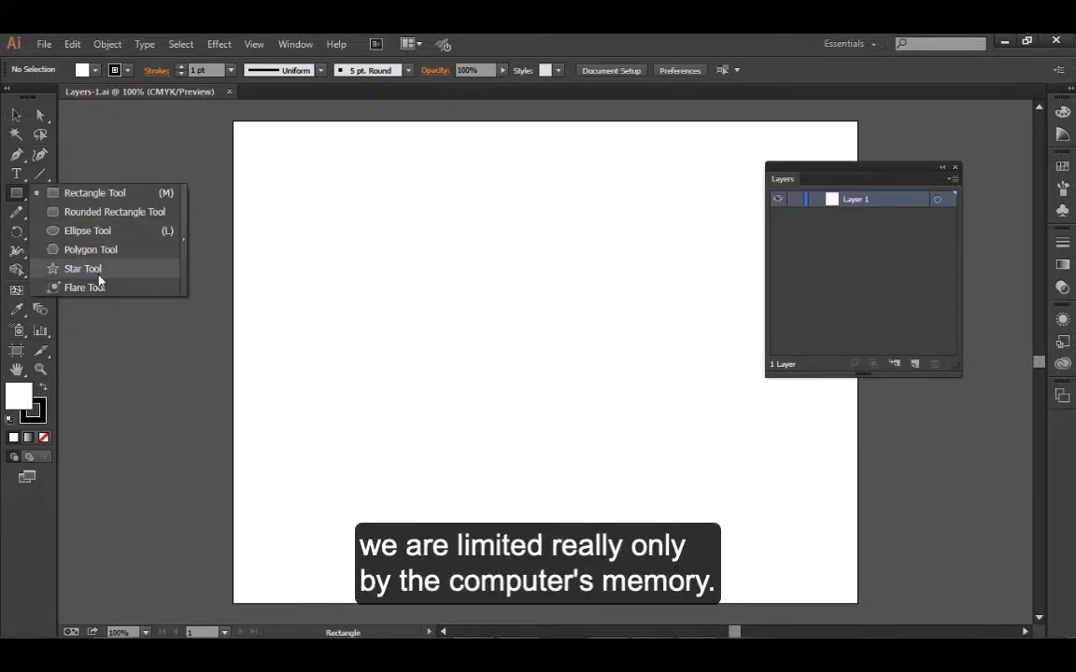
left_click(98, 193)
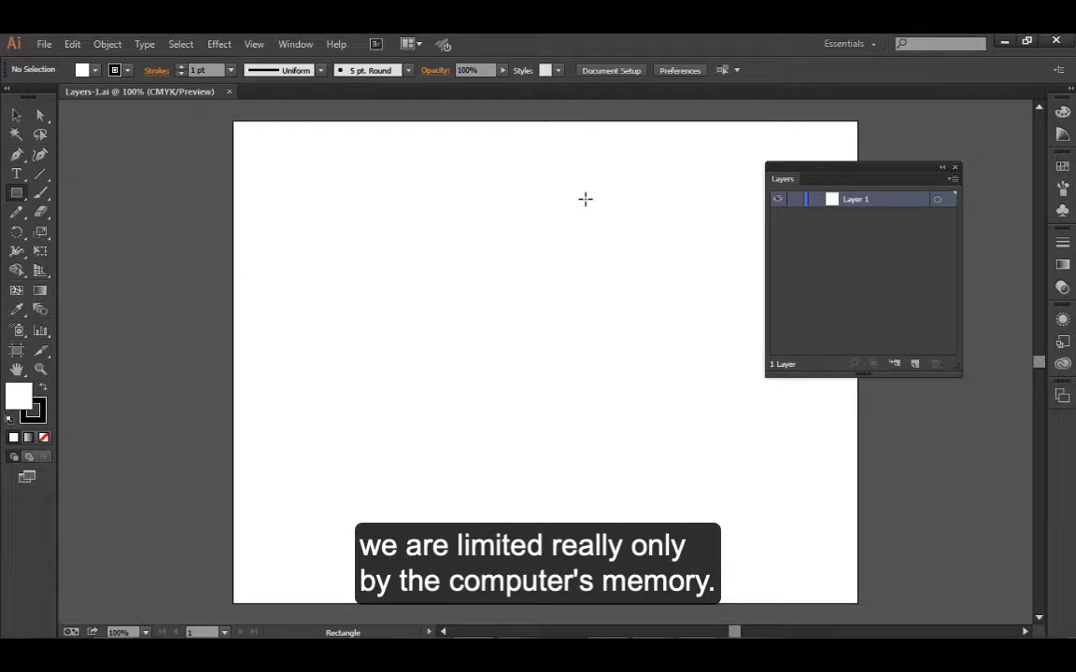
left_click_drag(357, 225, 583, 452)
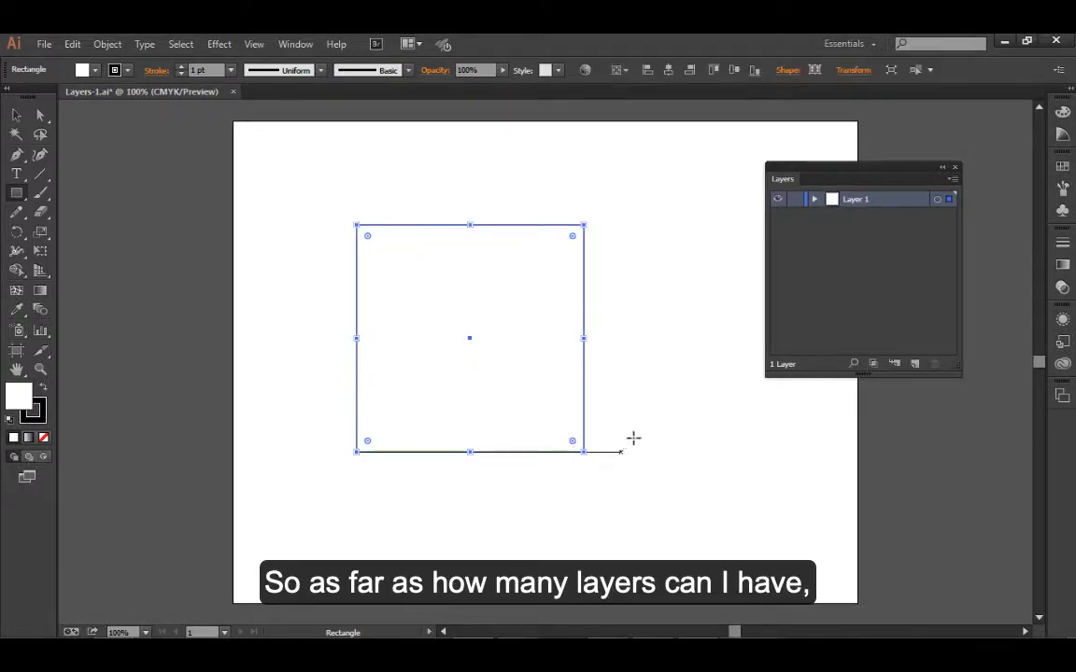
left_click(1063, 168)
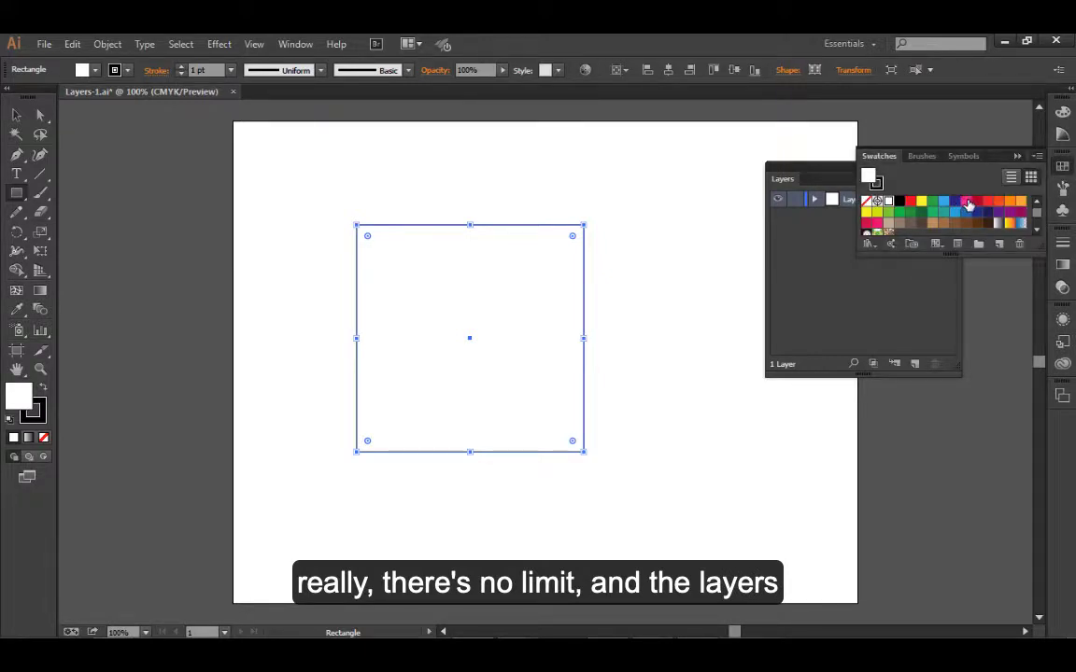
left_click(967, 202)
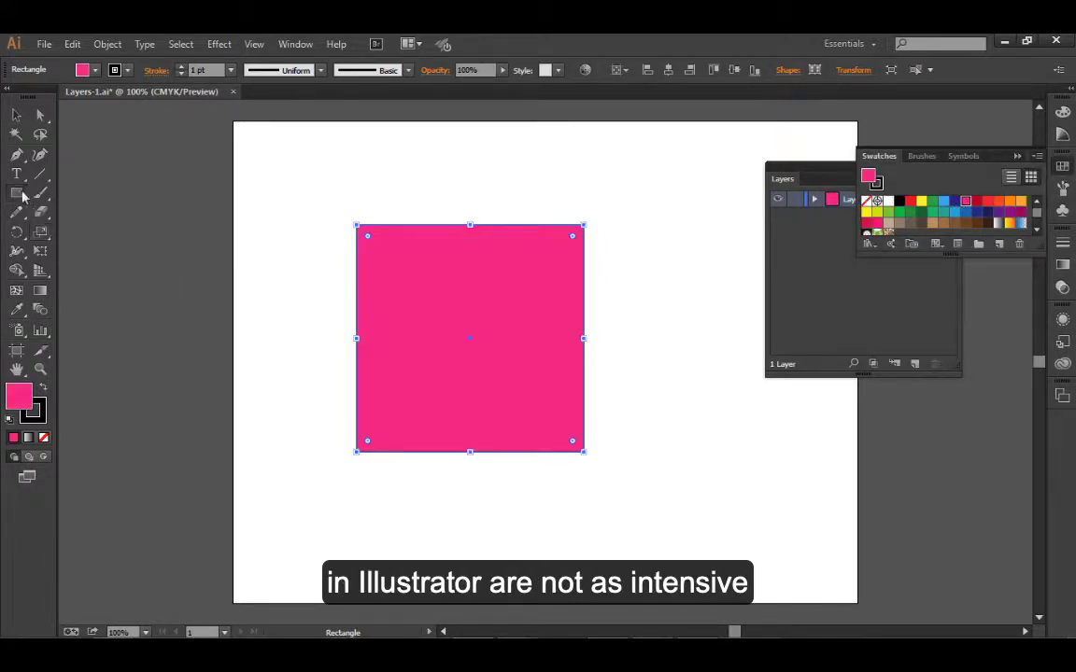
Draw a circle from the center of the pink square, smaller than the square, and fill it with light green.
left_click_drag(23, 194, 66, 230)
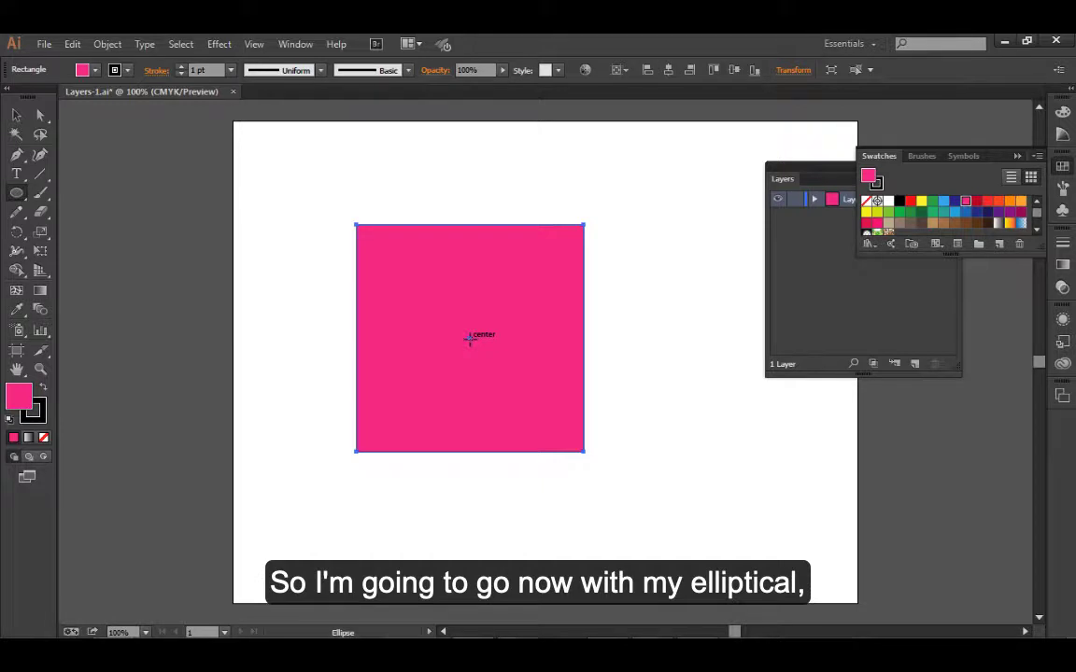
left_click_drag(469, 339, 551, 426)
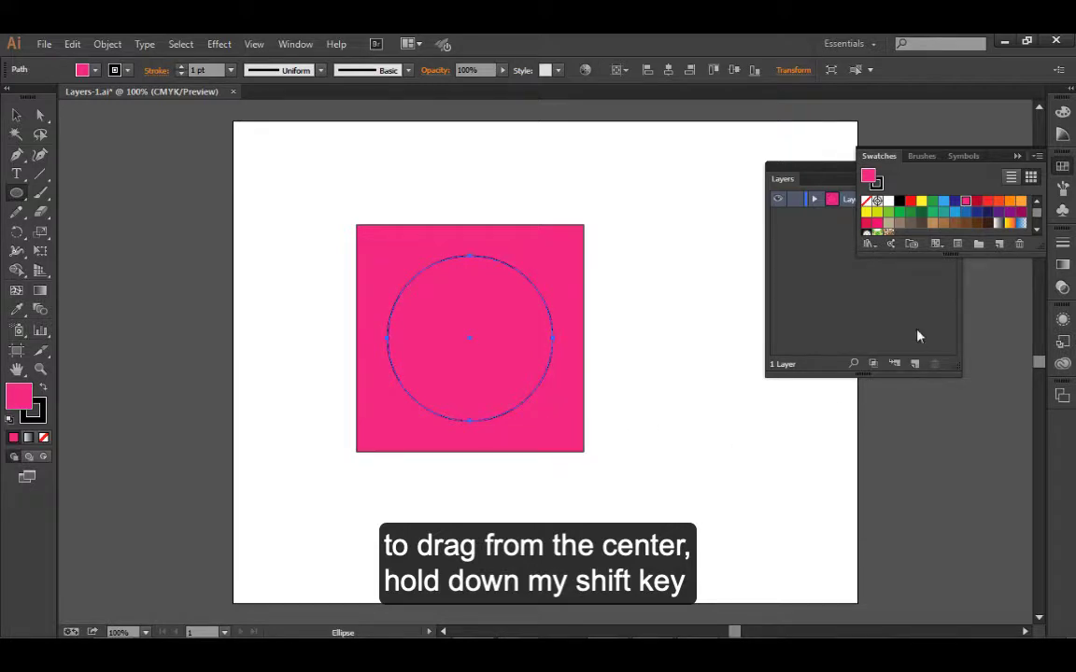
left_click(887, 213)
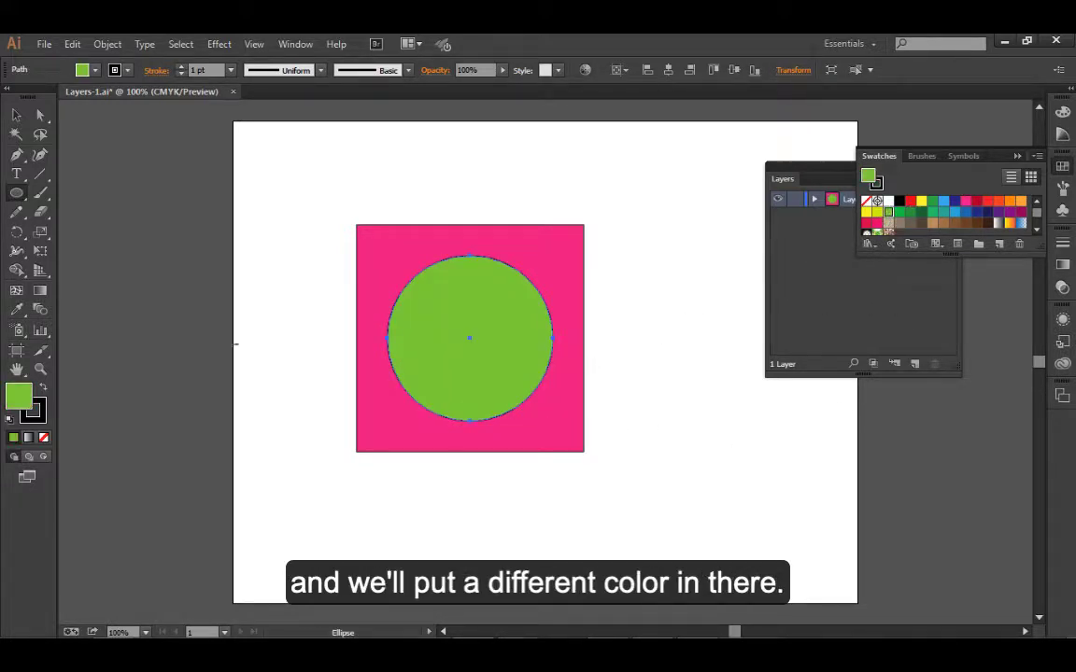
Draw a long, thin horizontal rectangle across the square and circle, fill it with light blue, and deselect it.
left_click_drag(17, 193, 66, 178)
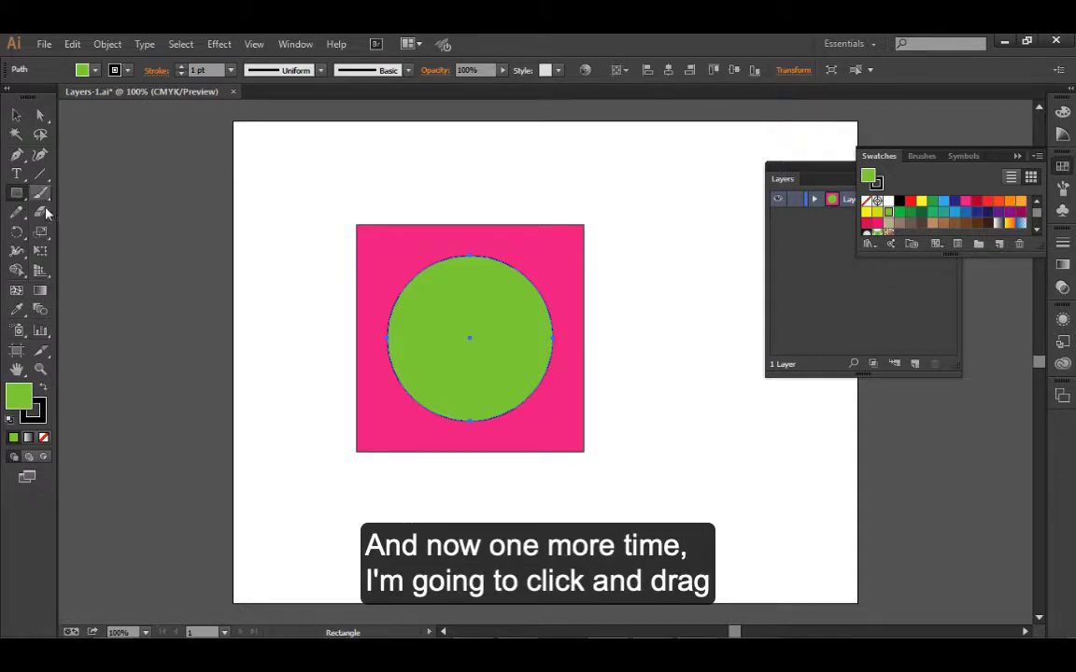
left_click_drag(268, 296, 674, 325)
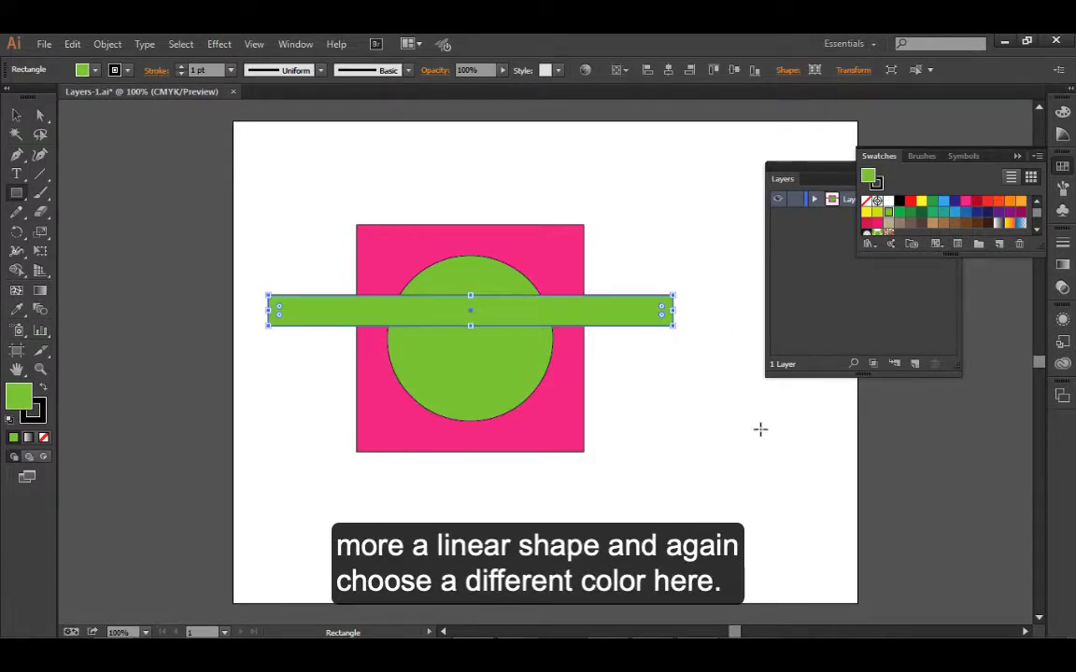
left_click(943, 201)
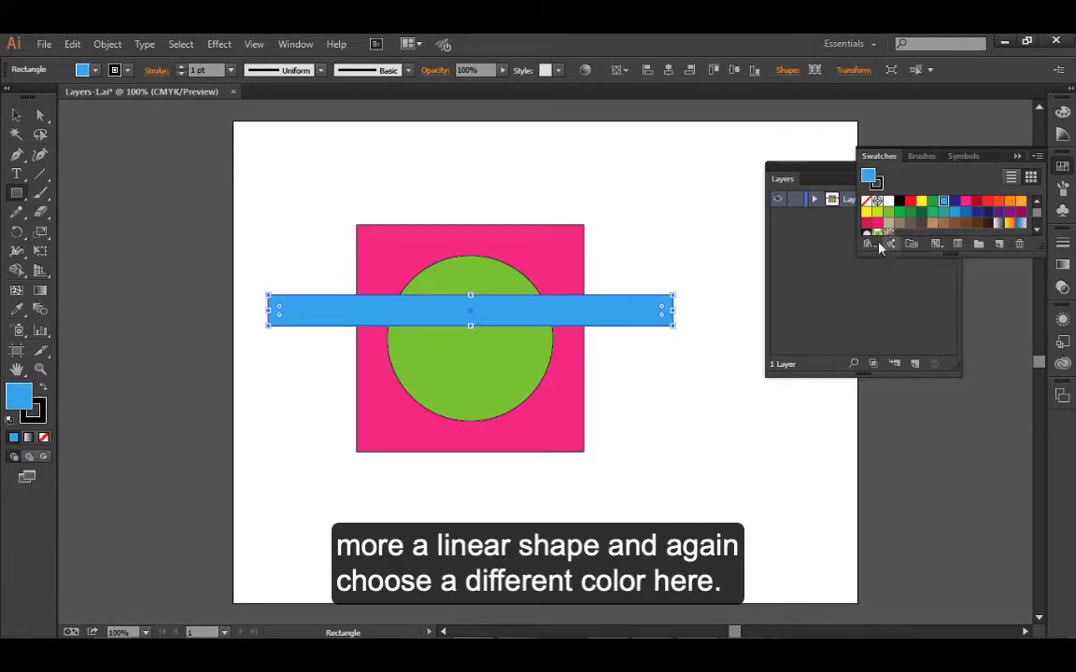
left_click(22, 118)
left_click(294, 235)
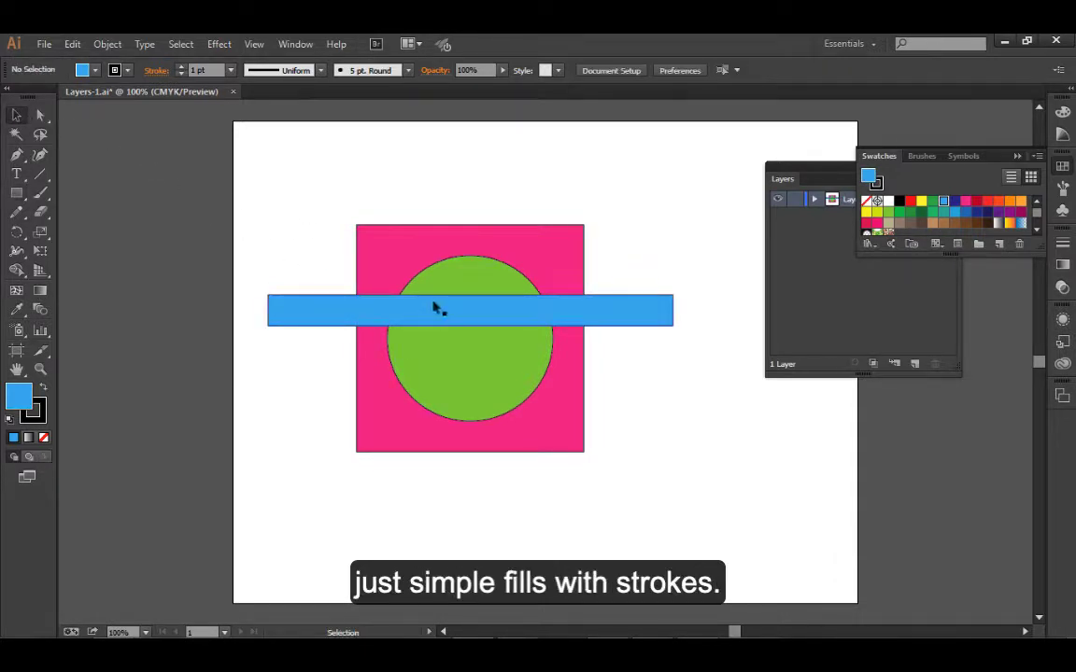
Collapse the swatches and expand Layer 1 in an enlarged Layers panel to examine the stacking order of its sublayers.
left_click(1018, 155)
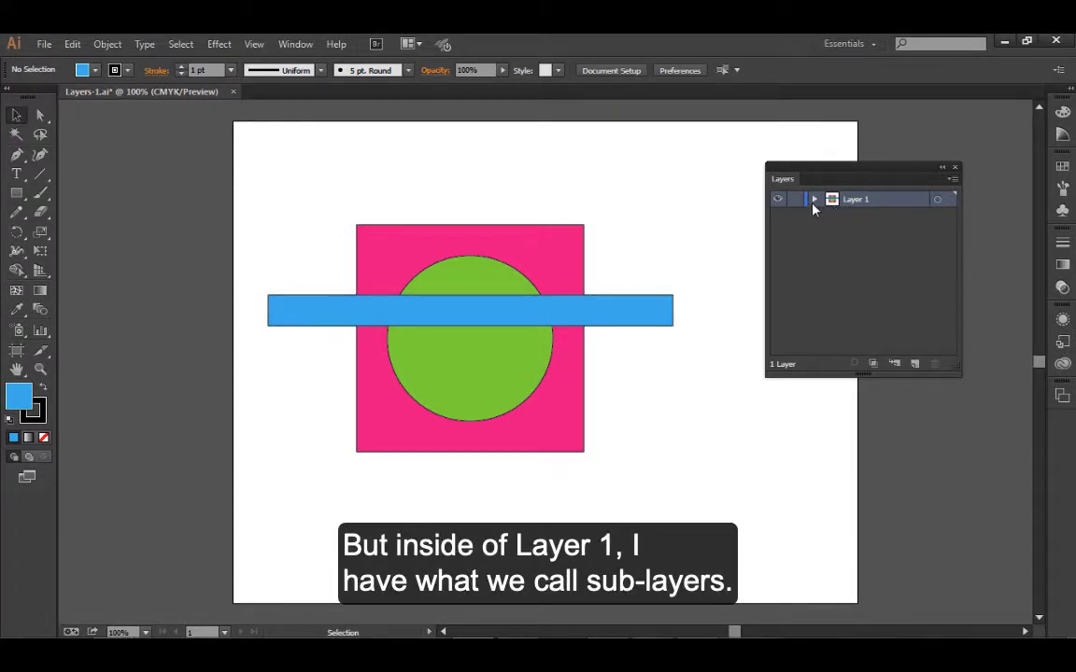
left_click(815, 199)
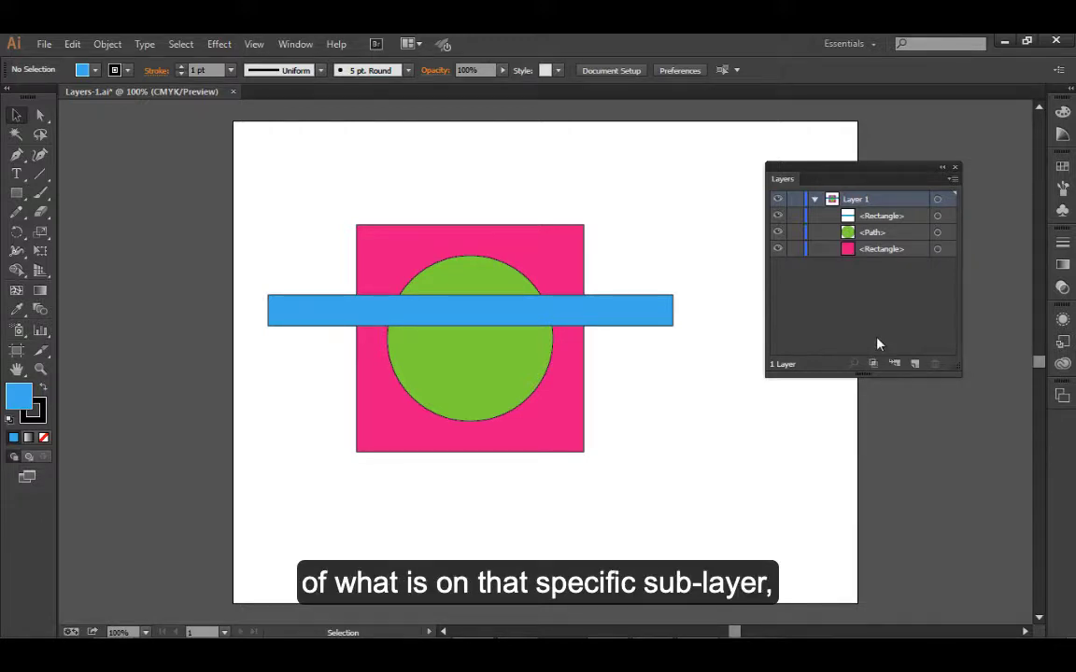
left_click_drag(963, 372, 982, 439)
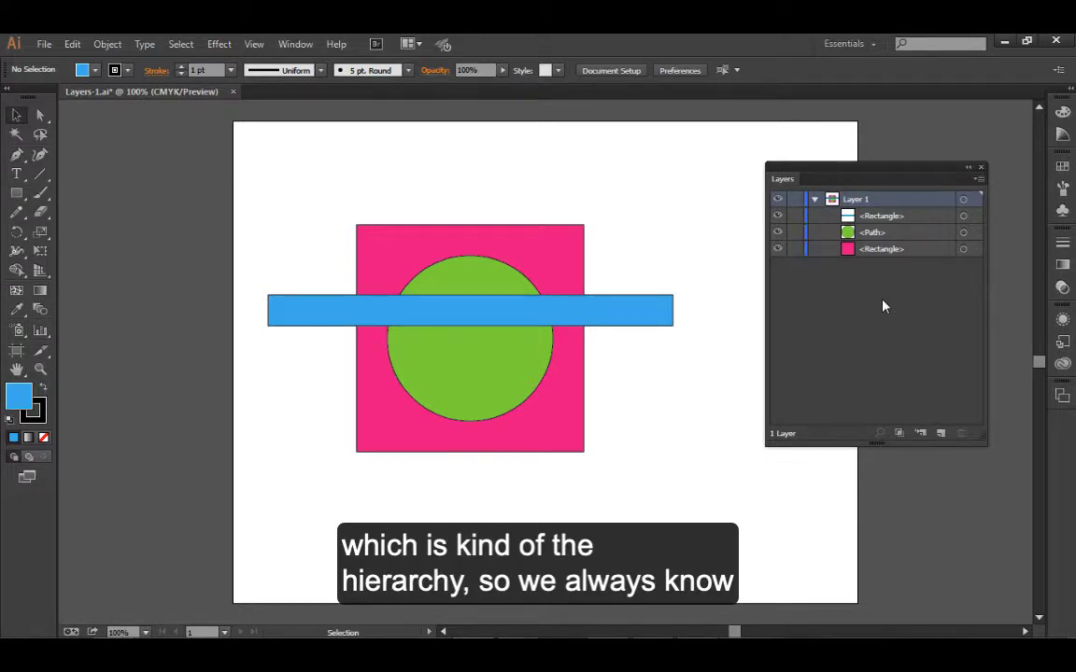
left_click(899, 215)
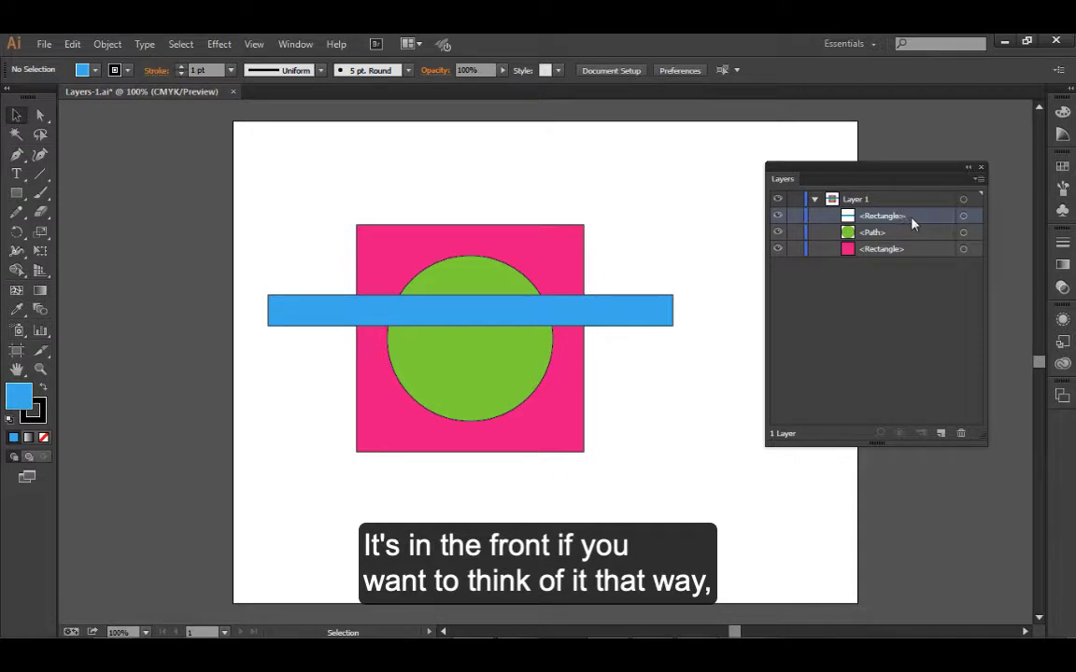
left_click(904, 249)
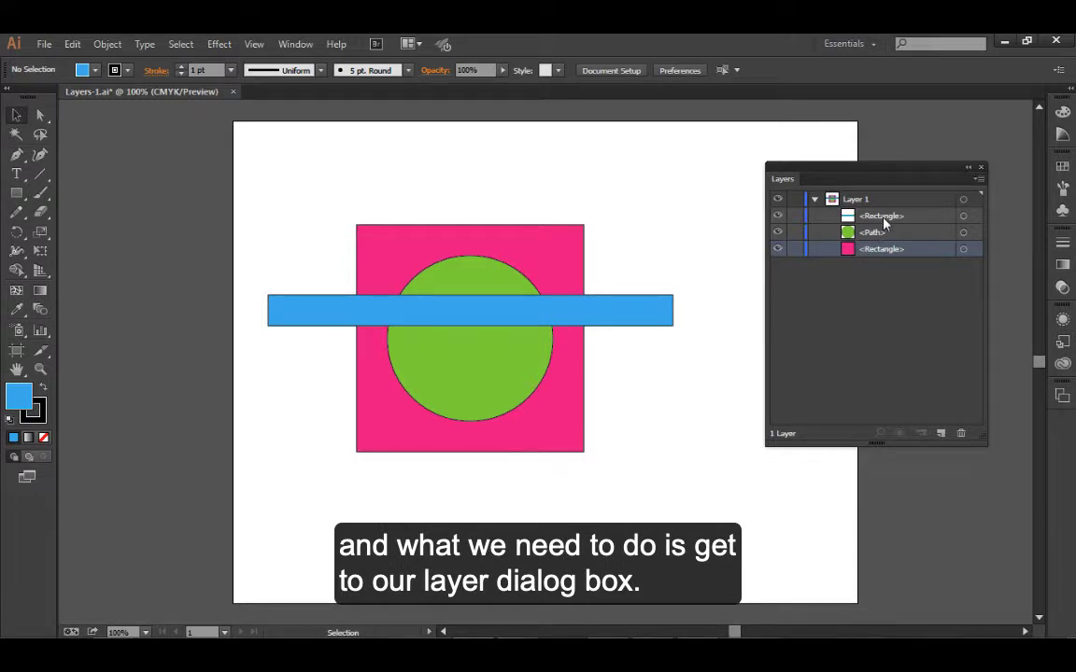
Set the Layers panel's row size to Large and enlarge the panel a little.
left_click(981, 180)
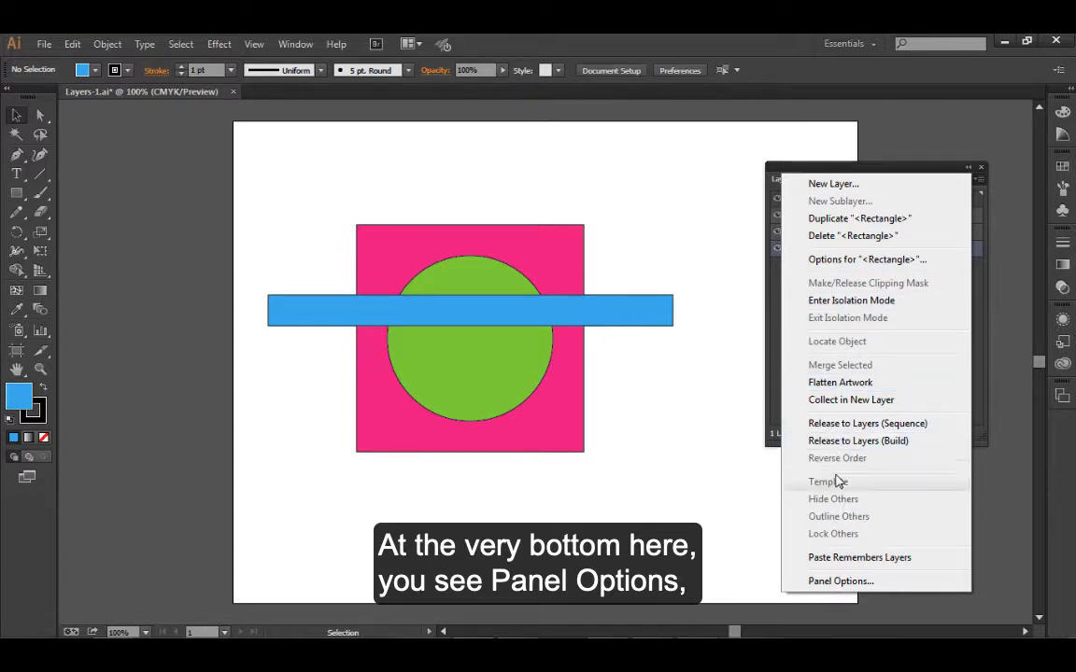
left_click(861, 582)
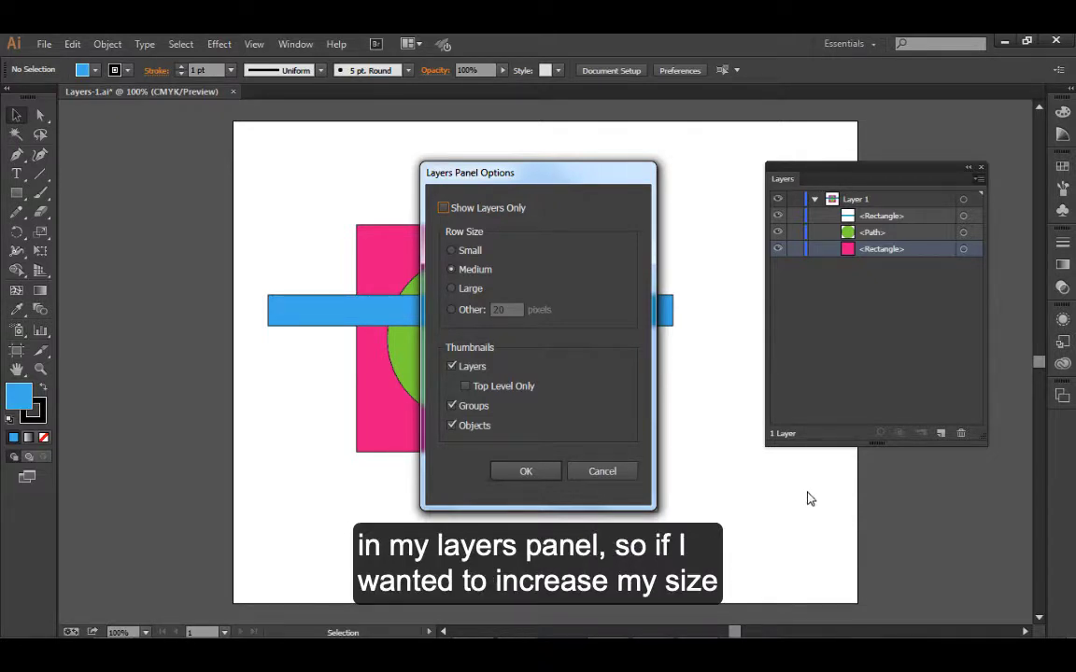
left_click(453, 290)
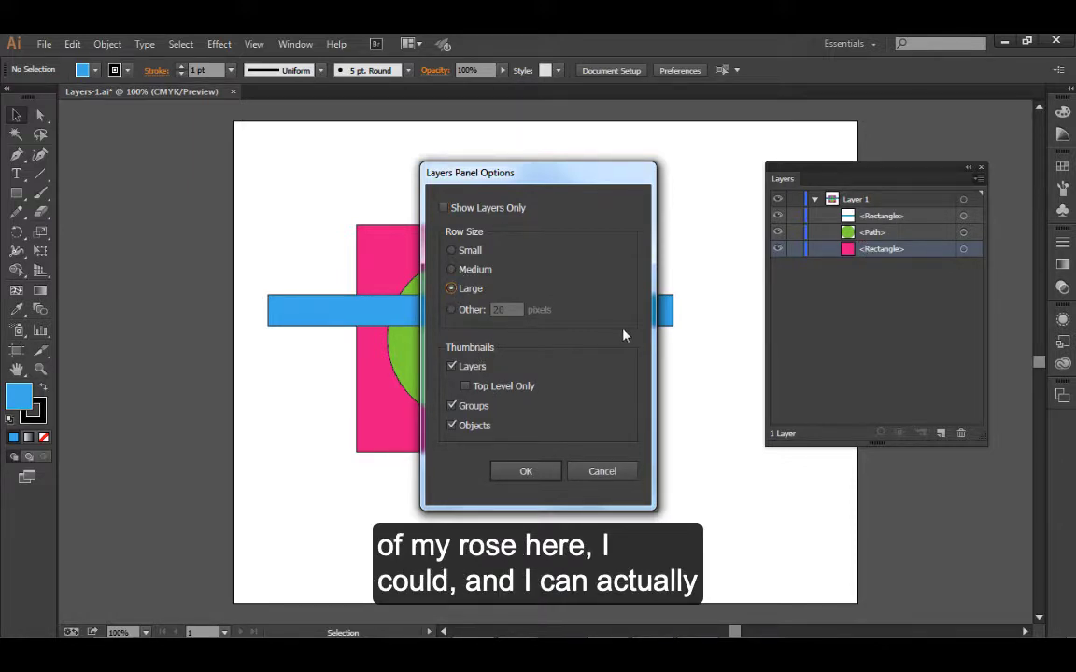
left_click(452, 310)
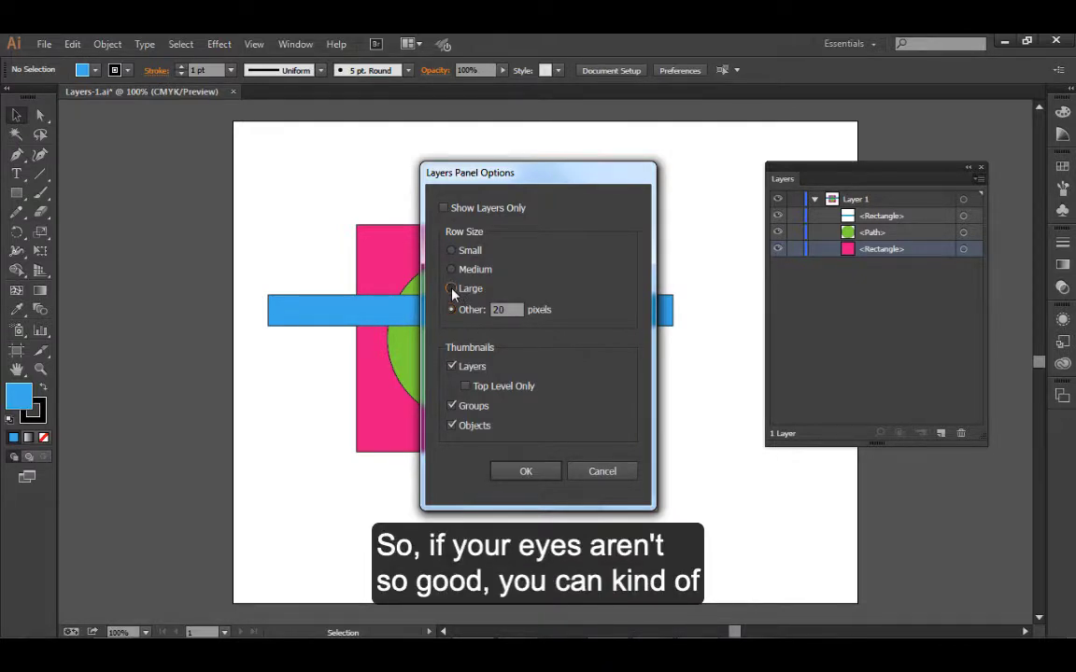
left_click(459, 291)
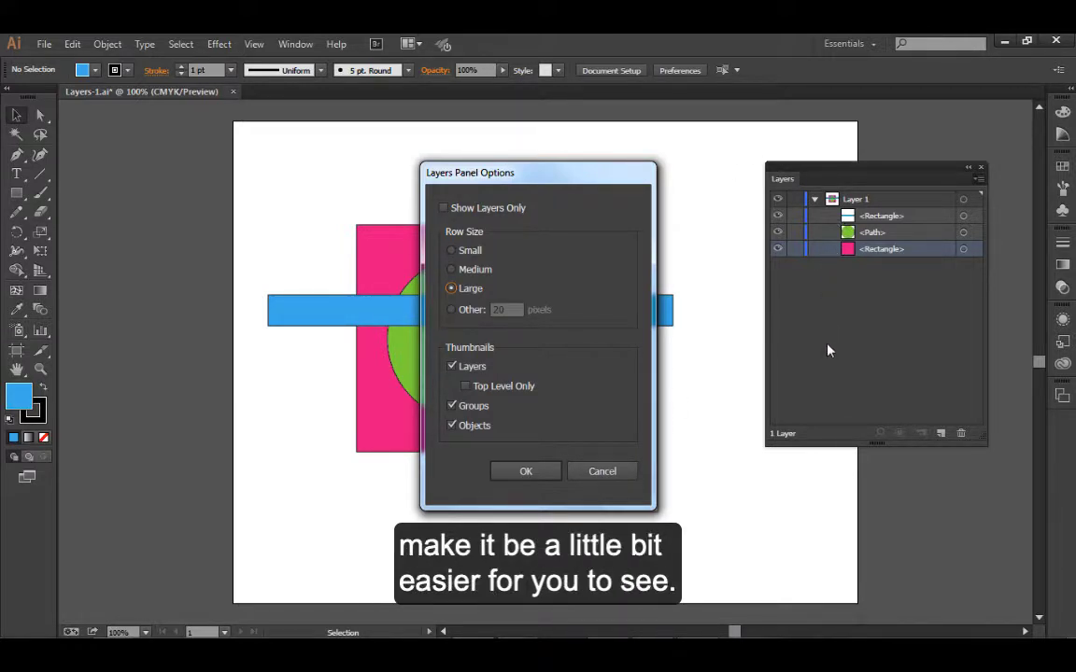
left_click(527, 472)
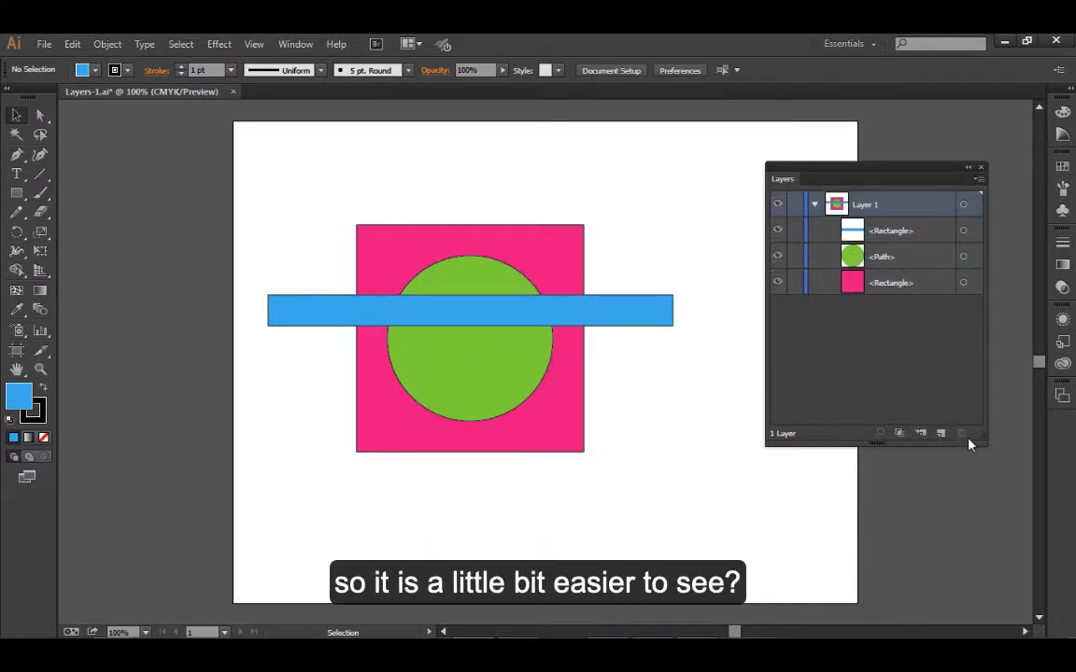
left_click_drag(983, 443, 988, 464)
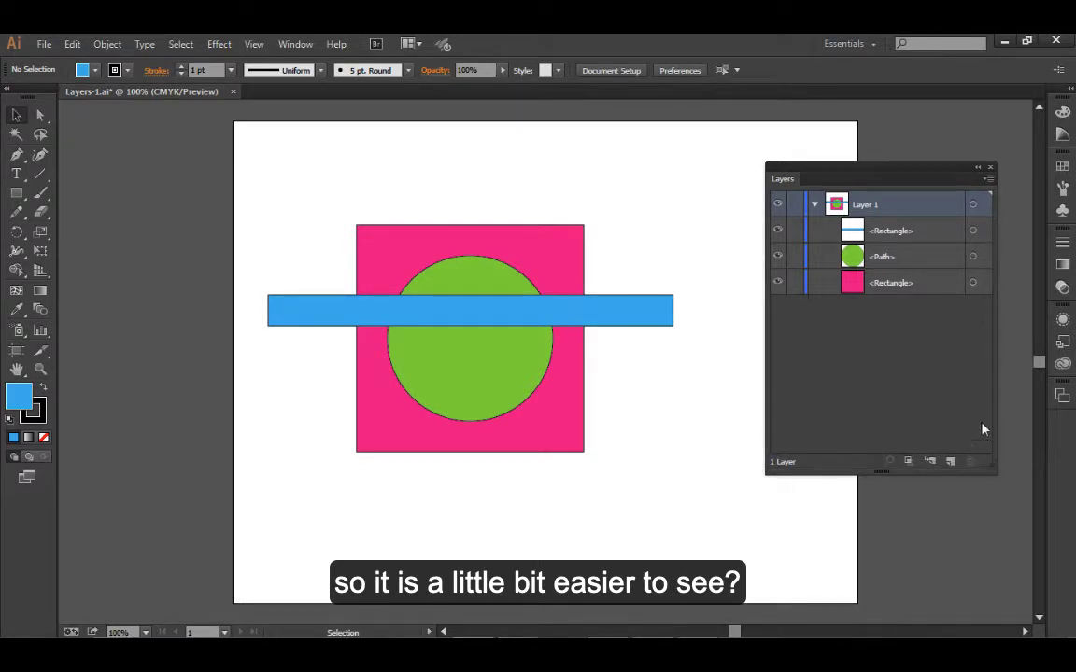
left_click(987, 179)
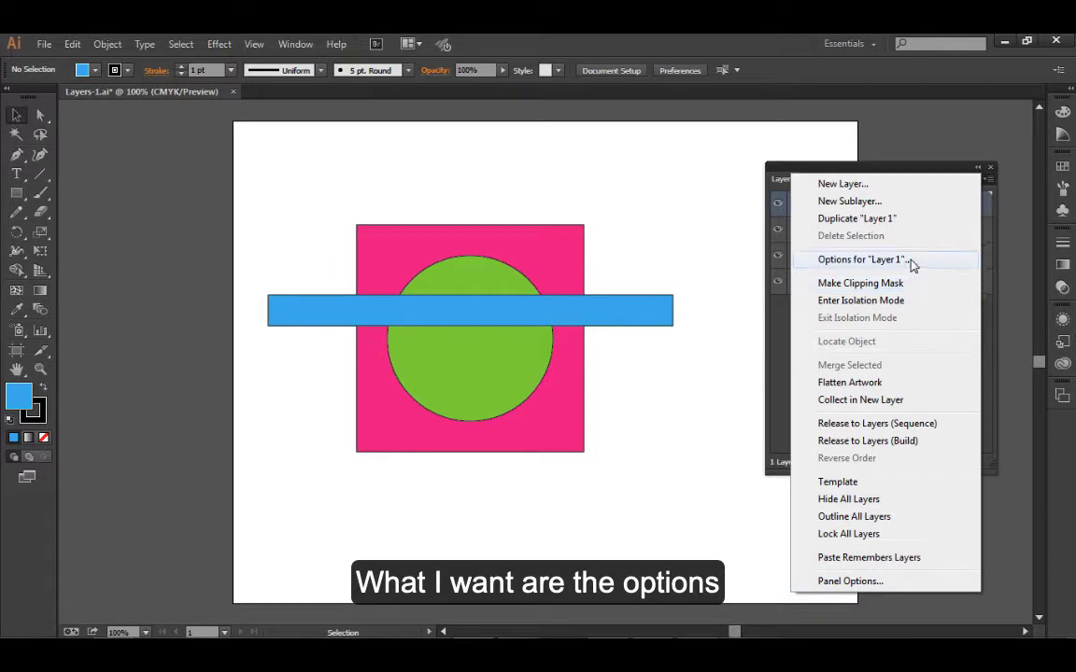
left_click(787, 378)
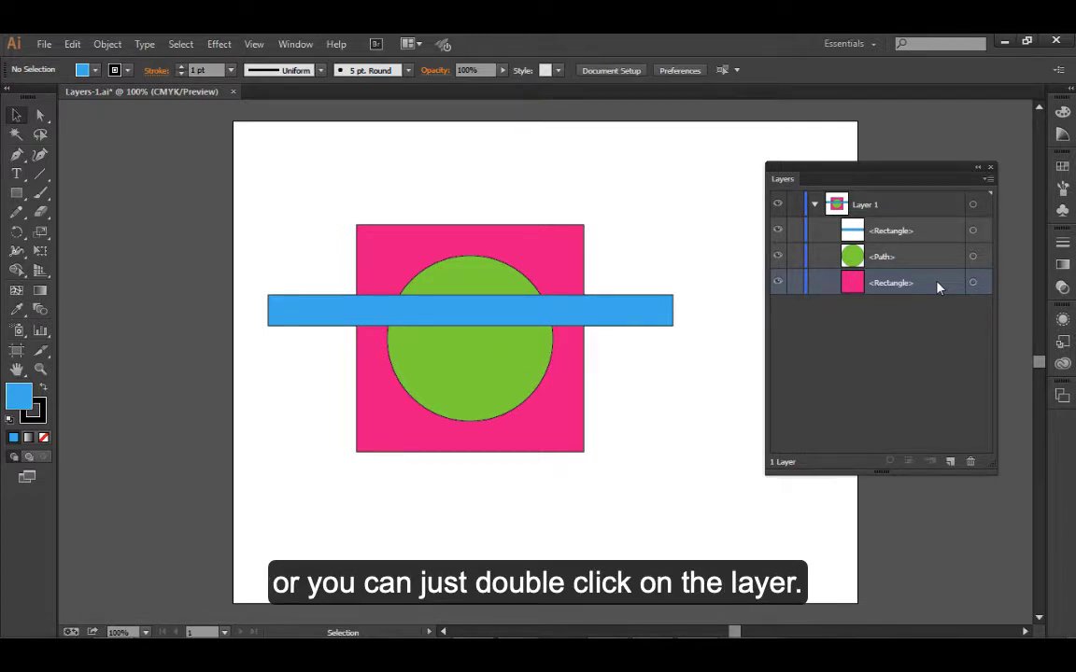
double_click(939, 287)
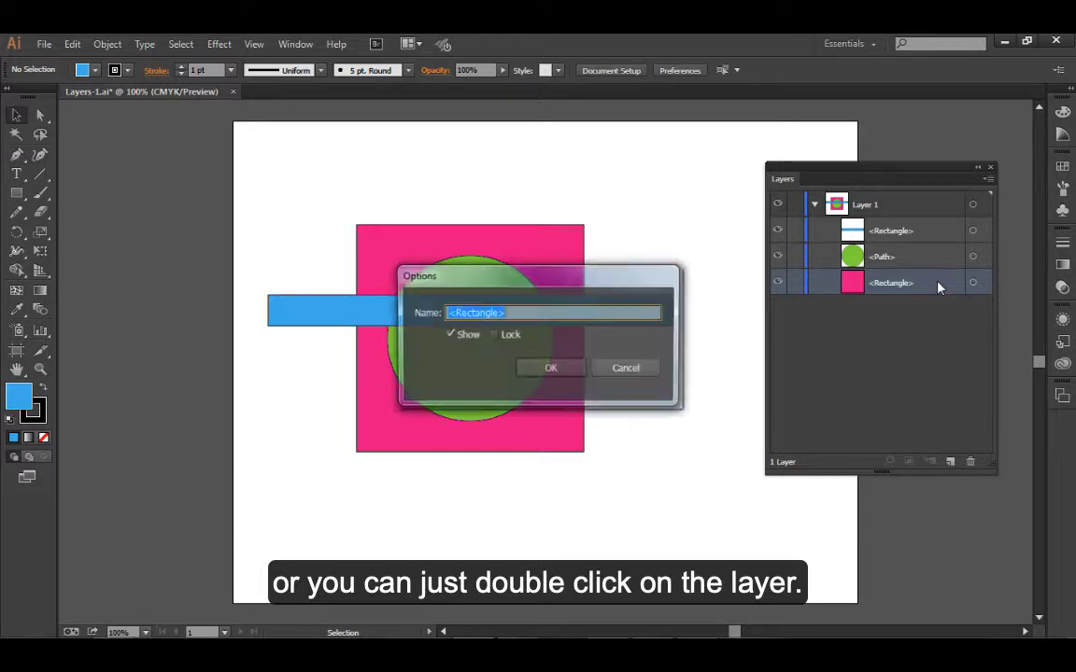
left_click(627, 371)
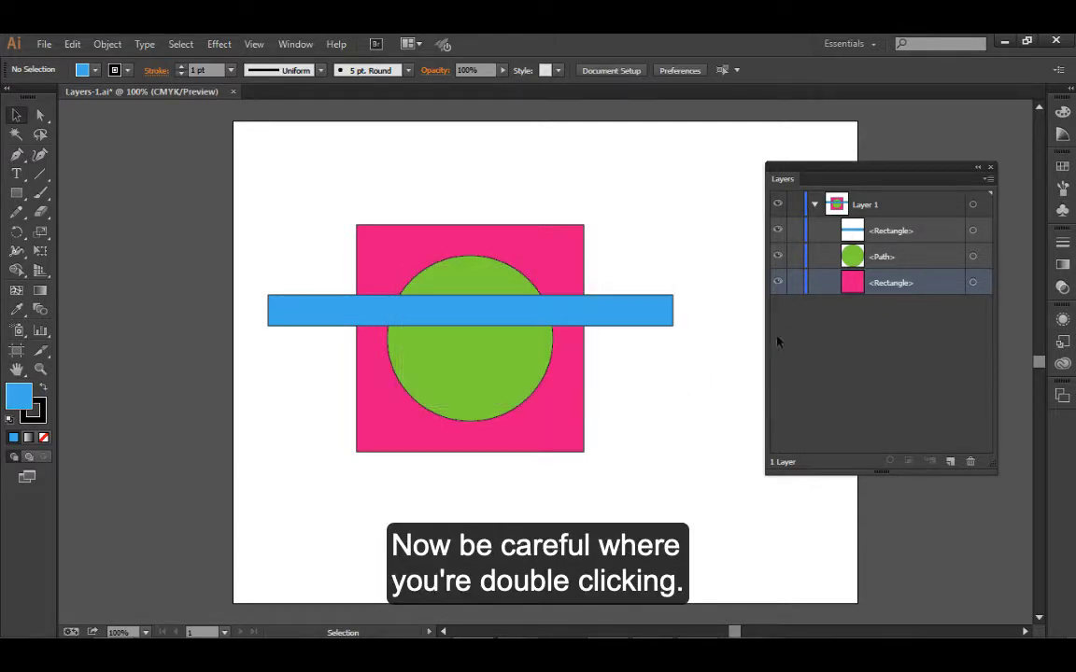
Rename the pink rectangle's sublayer as "pink square".
double_click(890, 284)
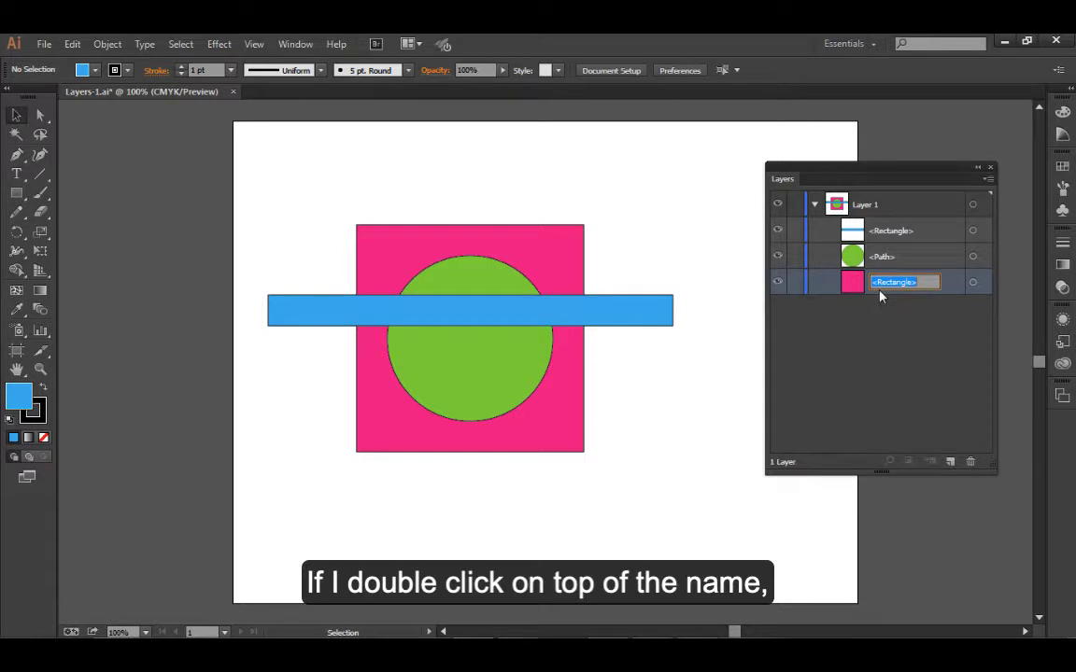
type("P")
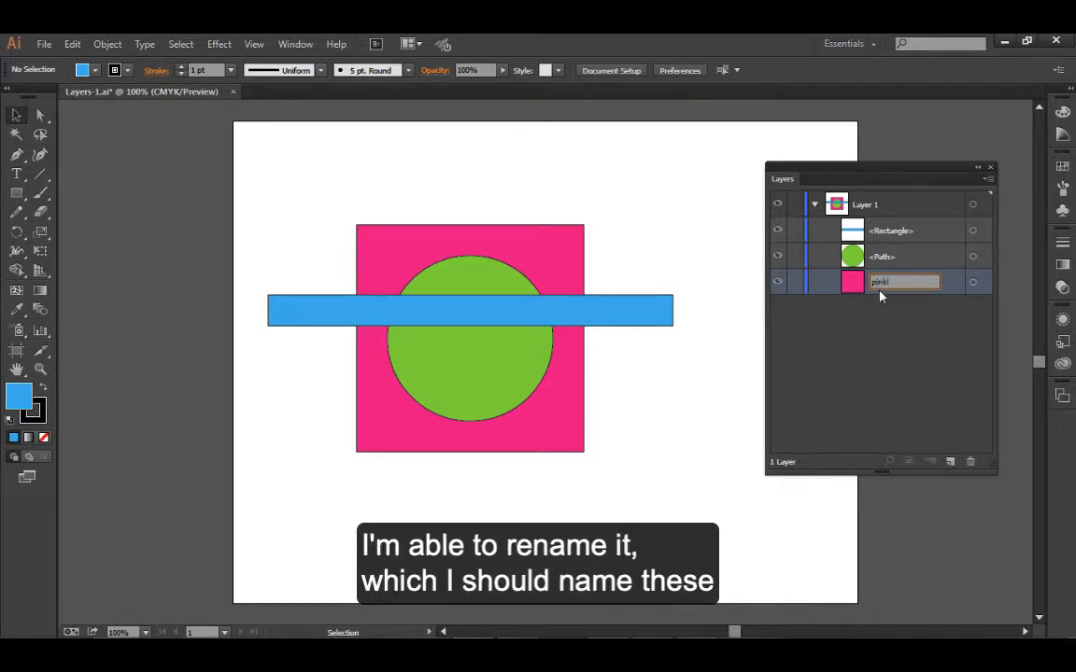
type("ink square")
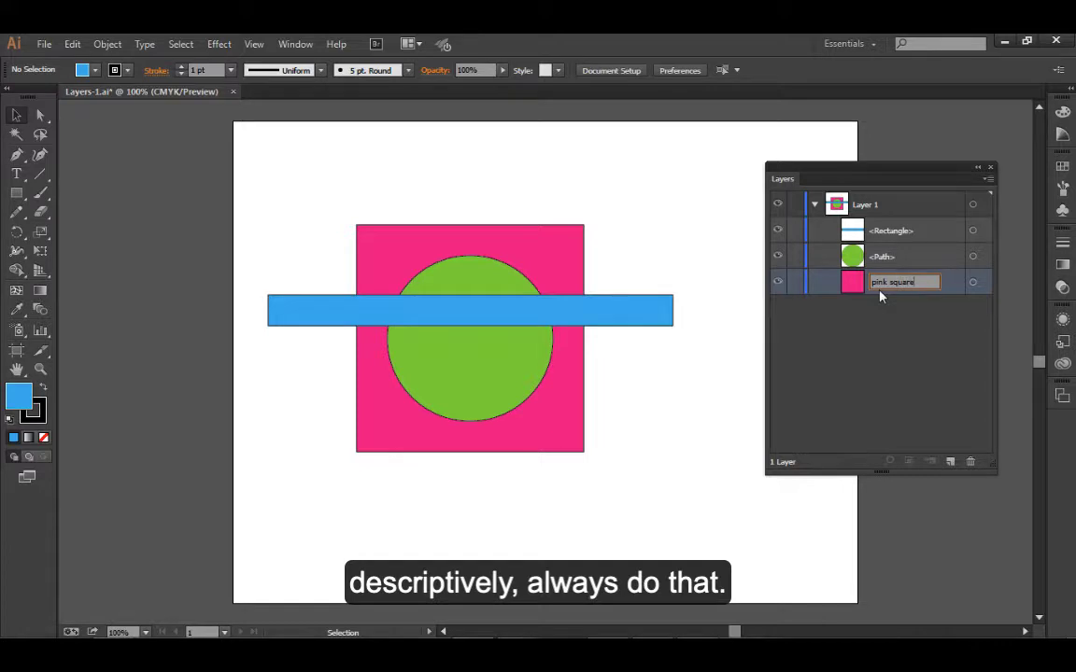
key("Return")
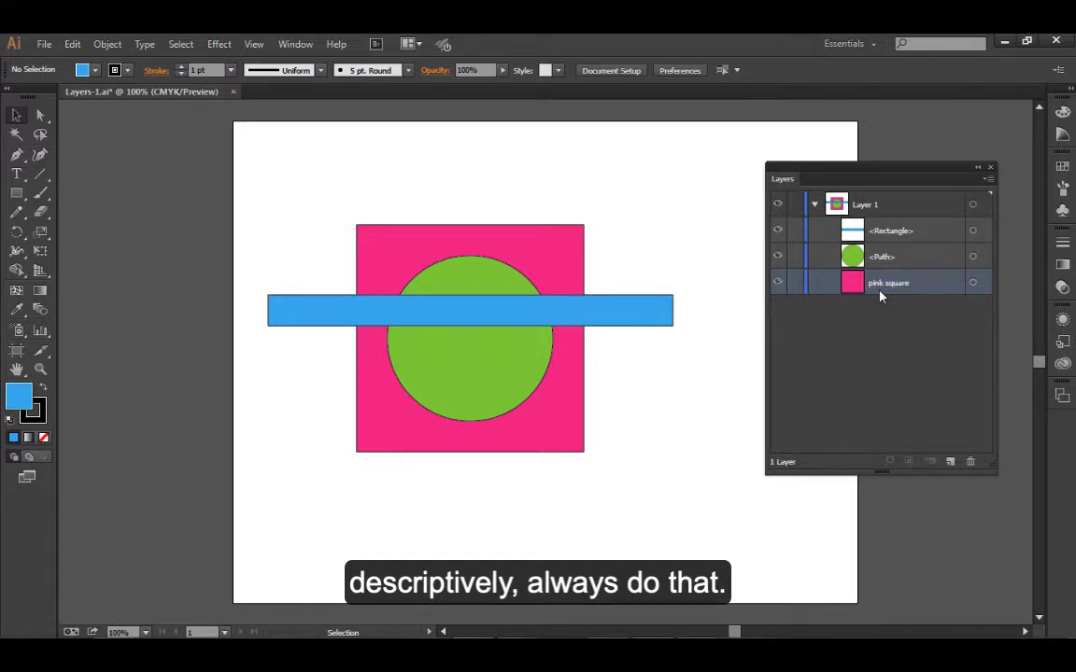
Compare the options offered for the pink square sublayer with those offered for Layer 1, without changing either.
double_click(948, 284)
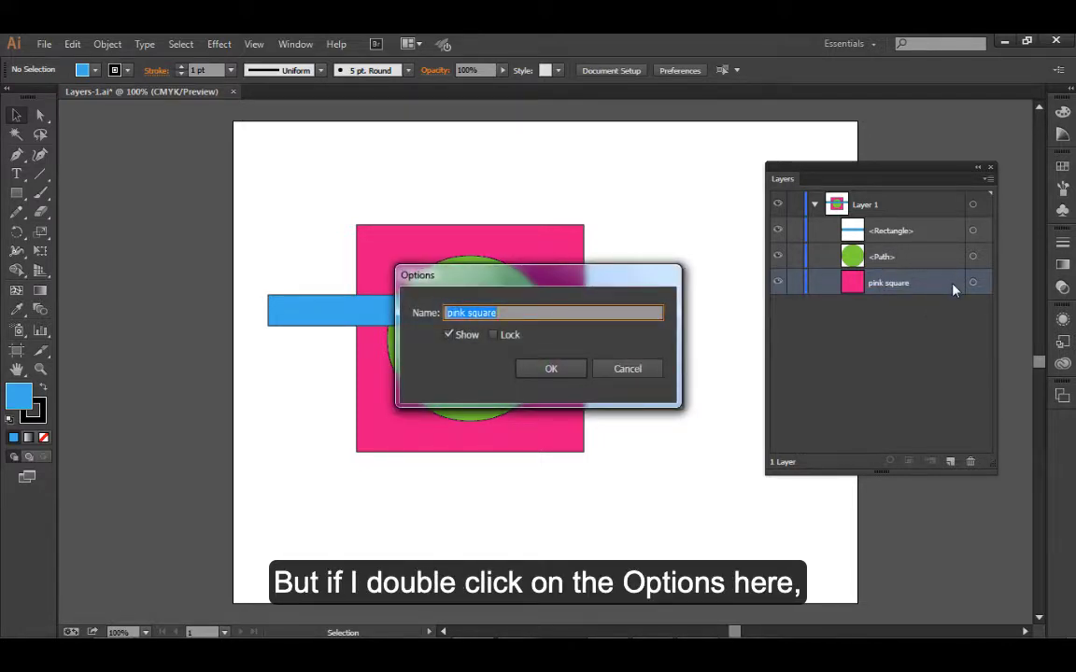
left_click(553, 369)
left_click(904, 208)
double_click(904, 208)
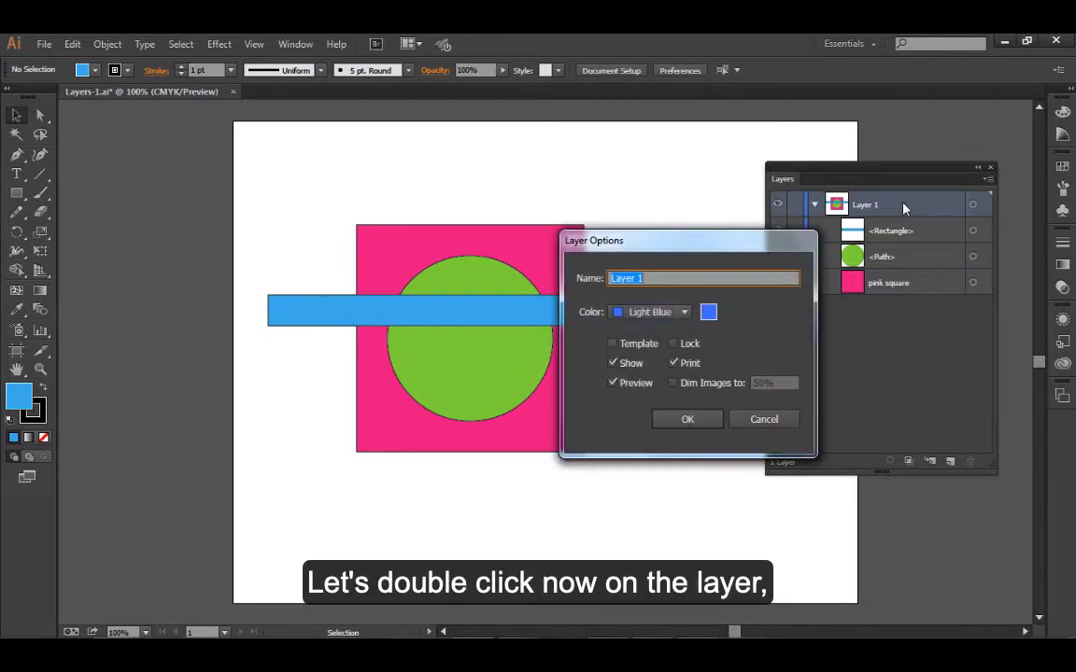
left_click_drag(651, 220, 646, 178)
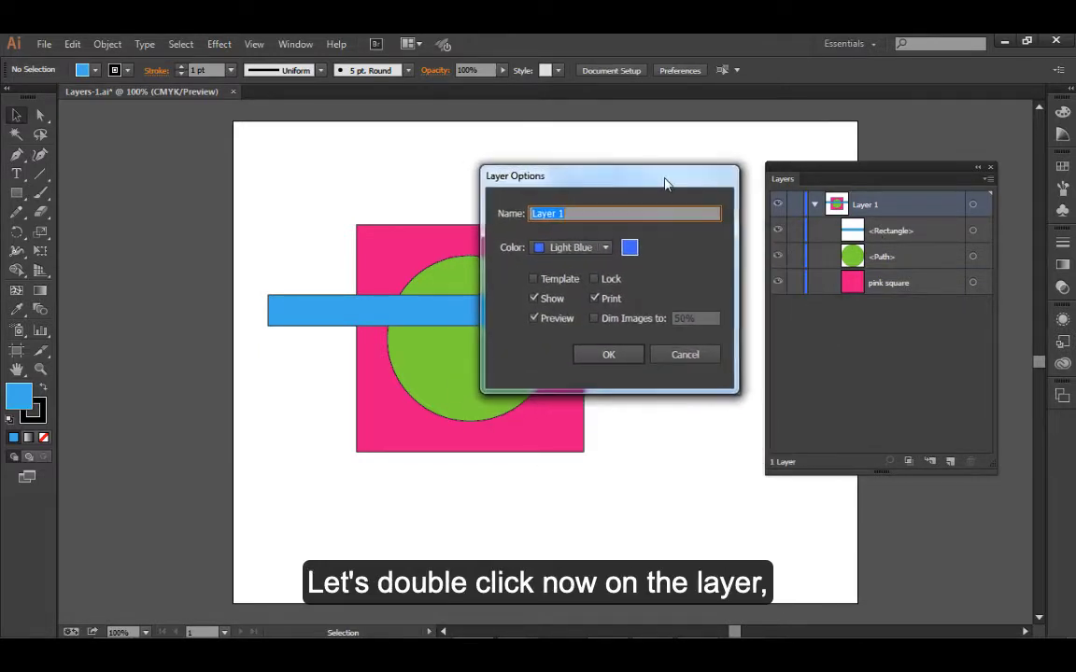
left_click(684, 354)
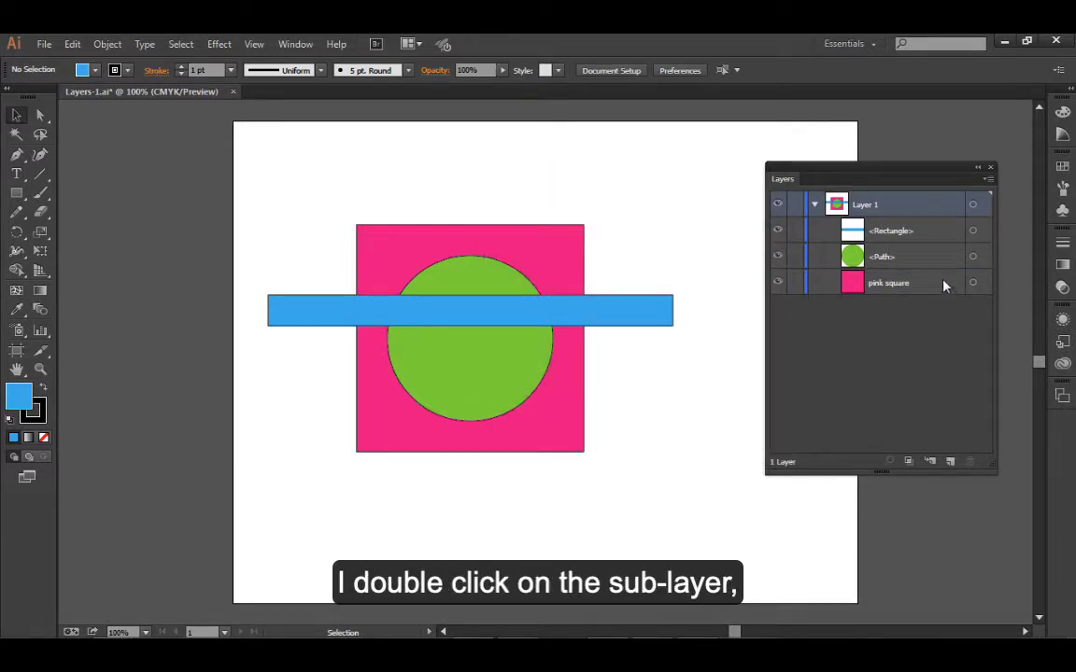
double_click(942, 283)
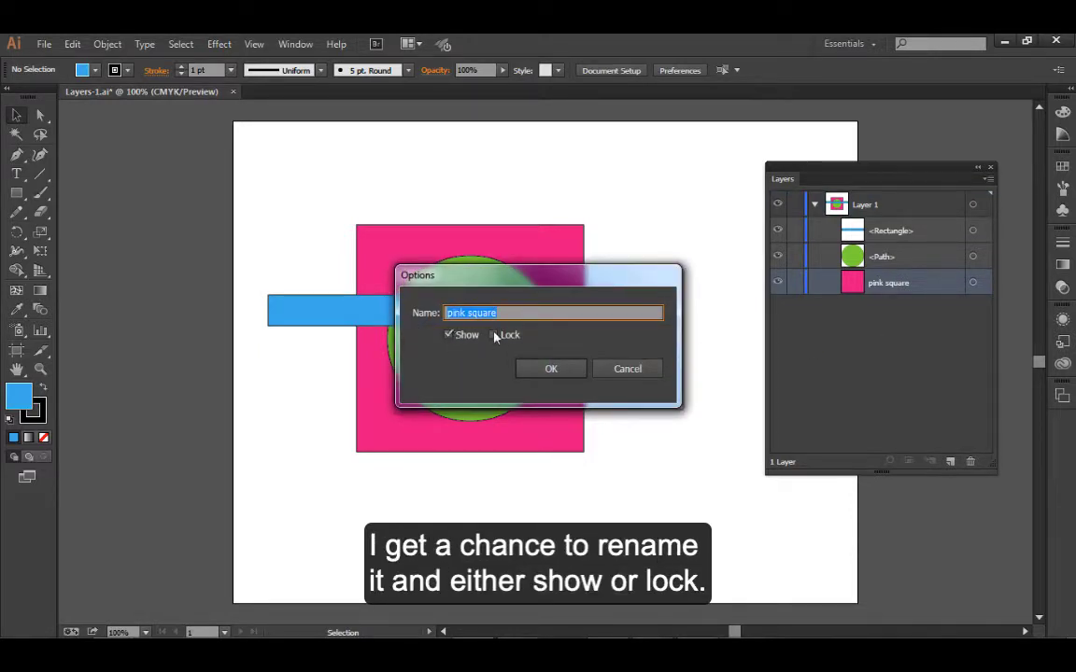
left_click(567, 369)
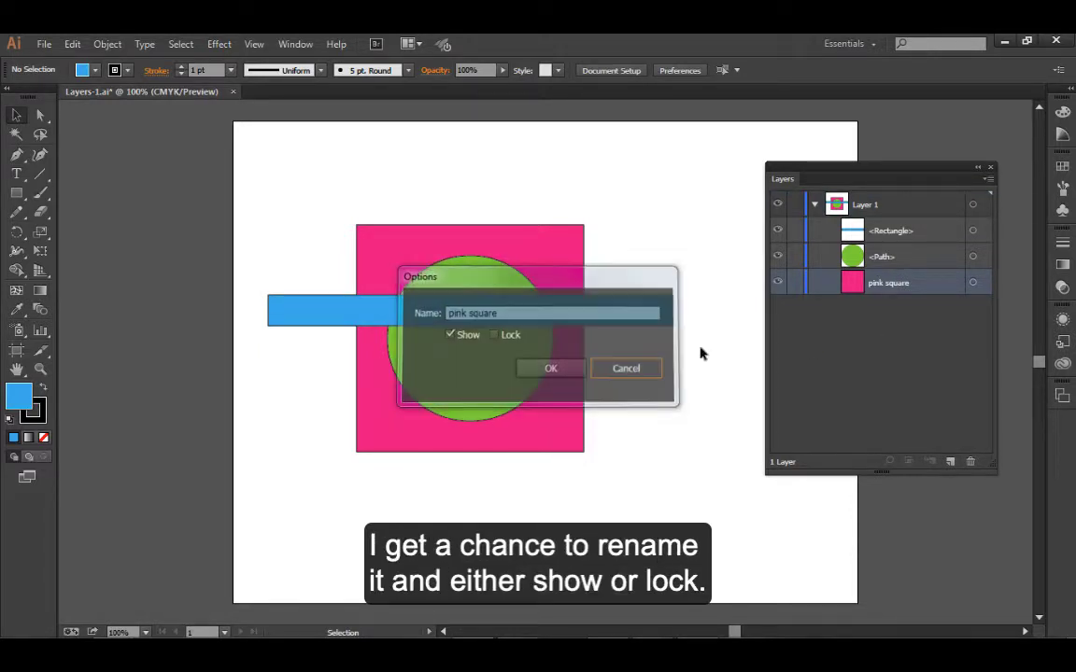
Enter "example" as Layer 1's name in its layer options and look over the available selection colors, keeping Light Blue.
left_click(914, 205)
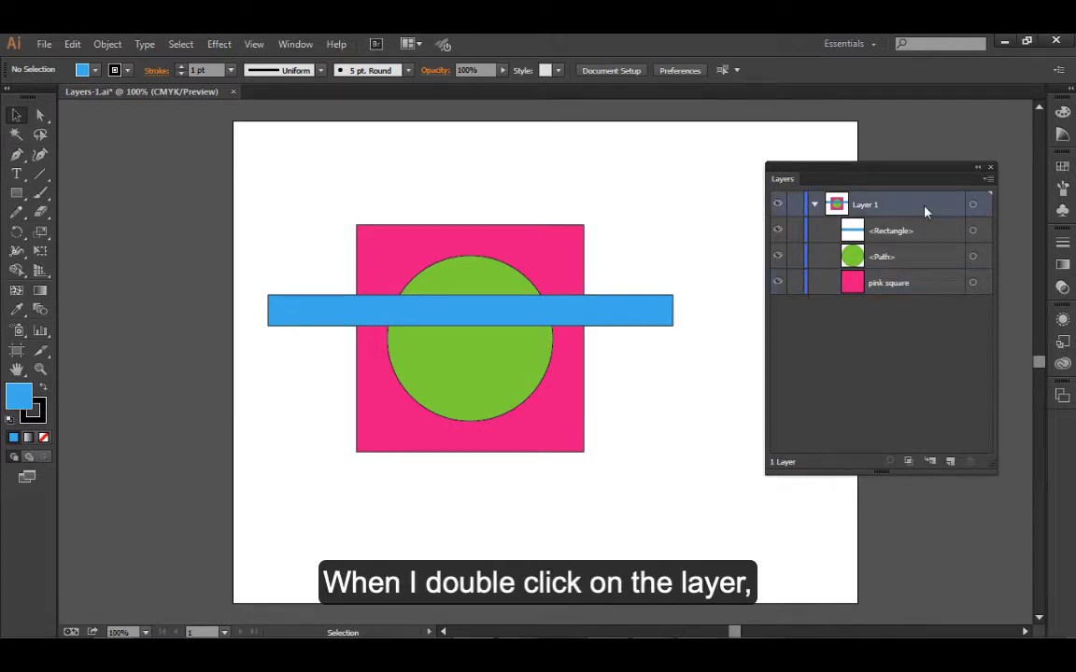
double_click(925, 212)
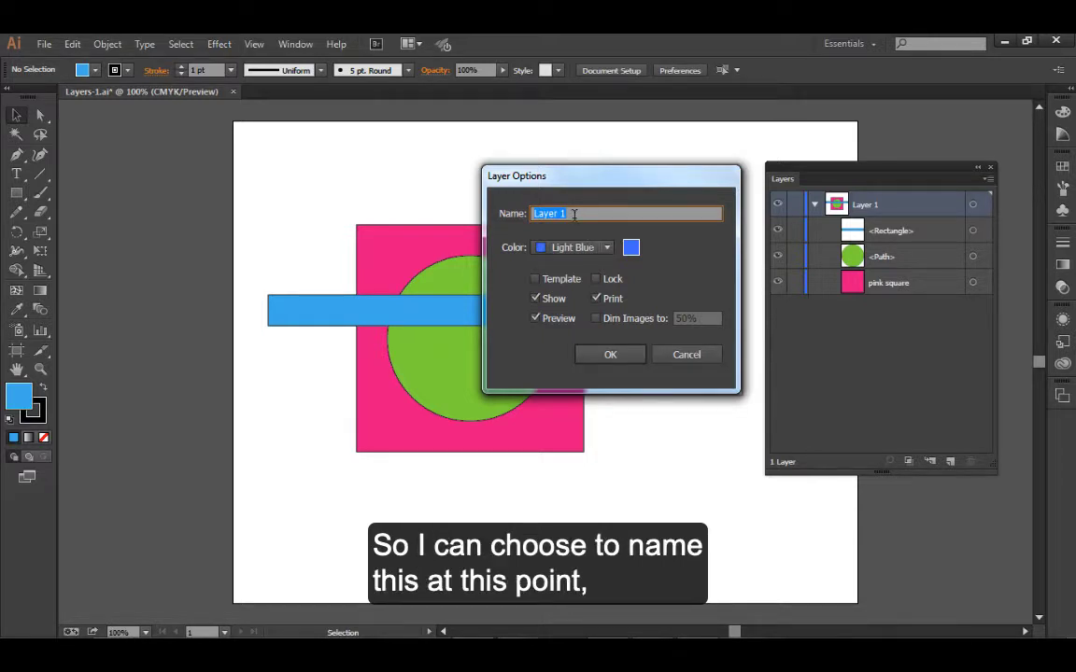
type("example")
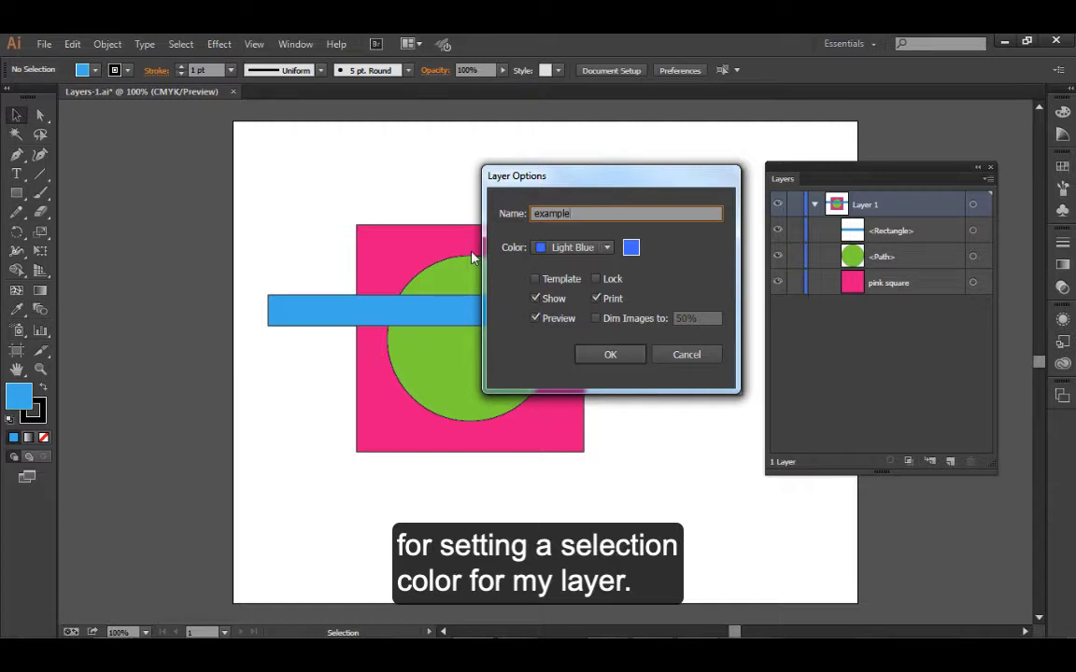
left_click(607, 249)
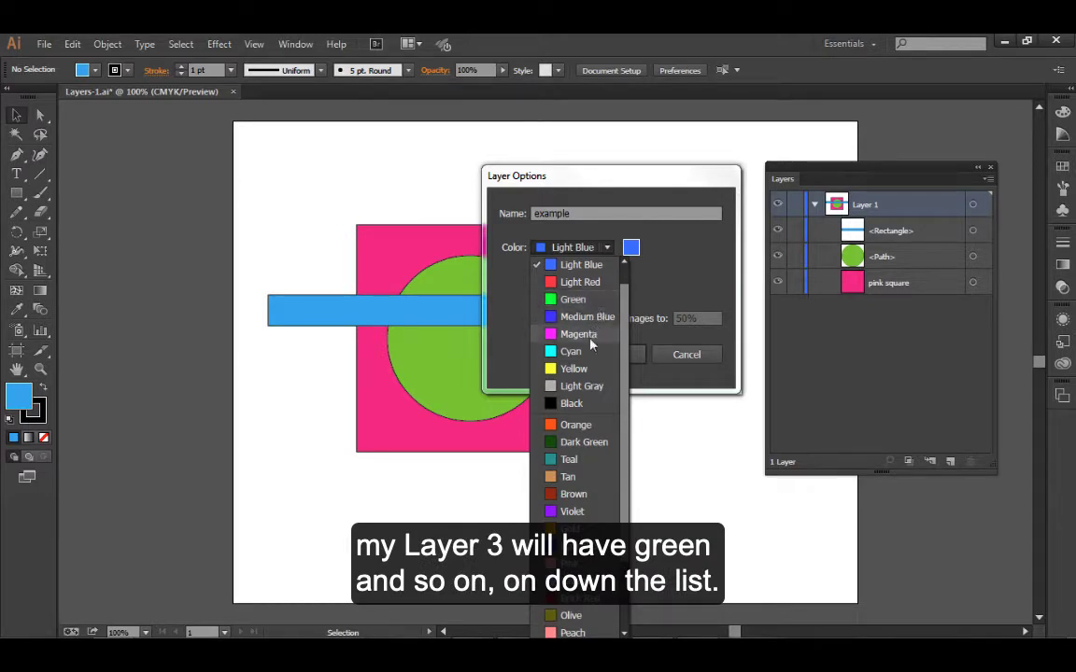
scroll(621, 402, "down", 3)
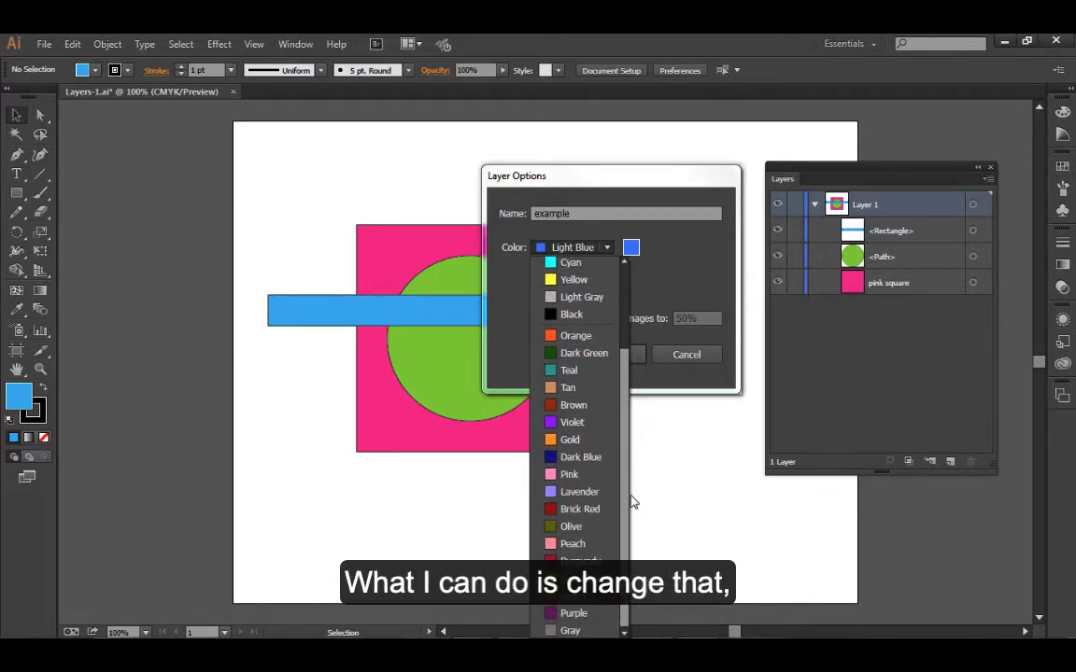
scroll(643, 396, "up", 3)
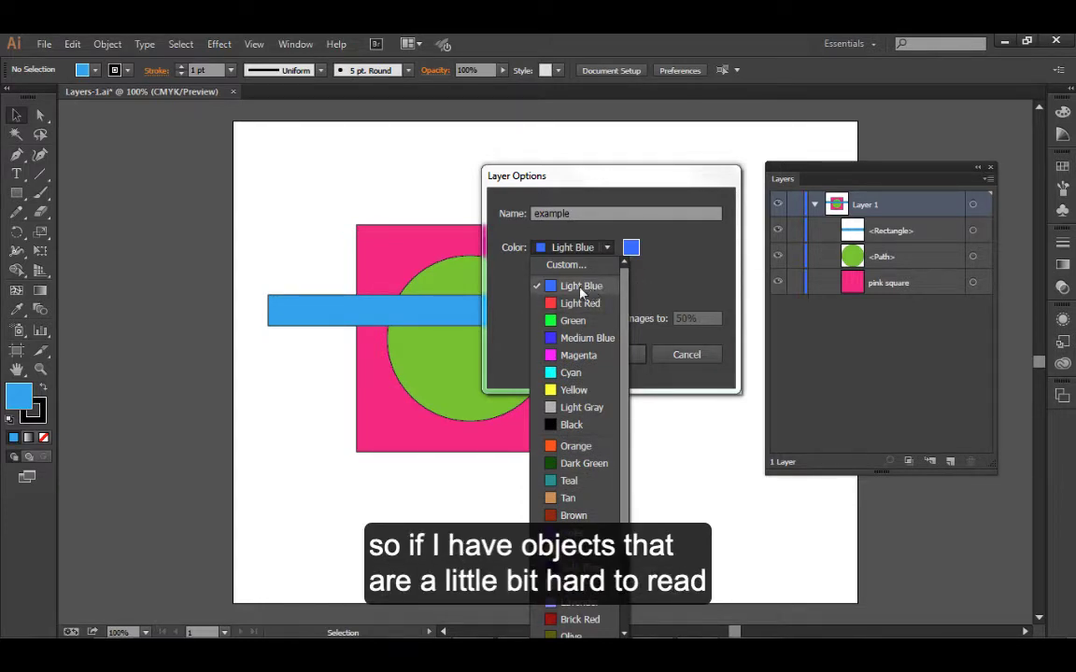
left_click(607, 251)
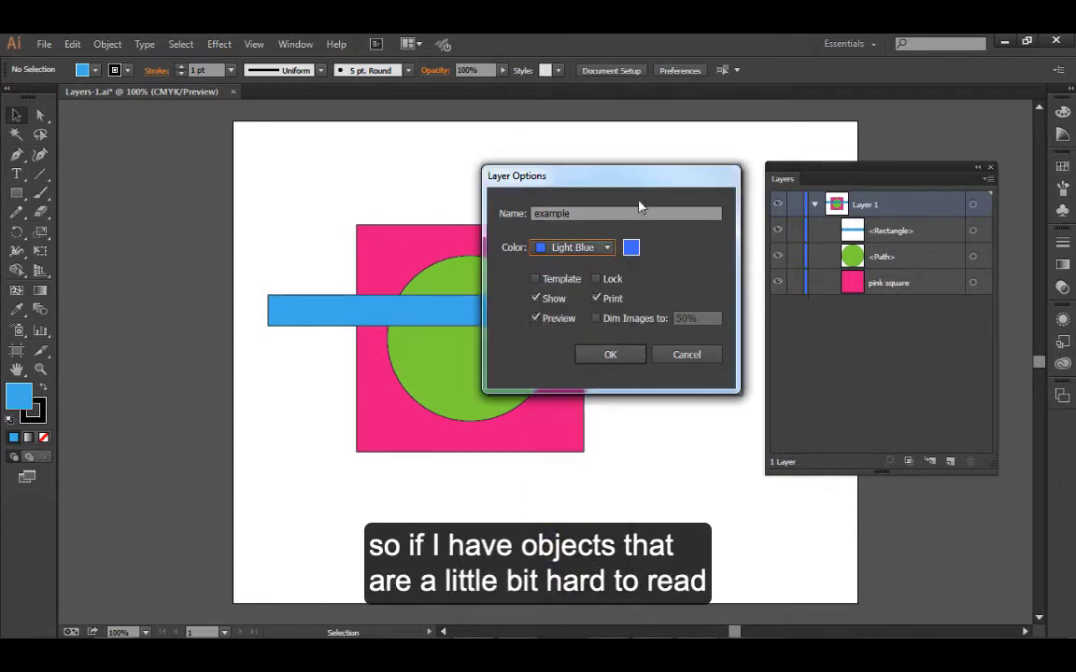
left_click_drag(639, 181, 633, 154)
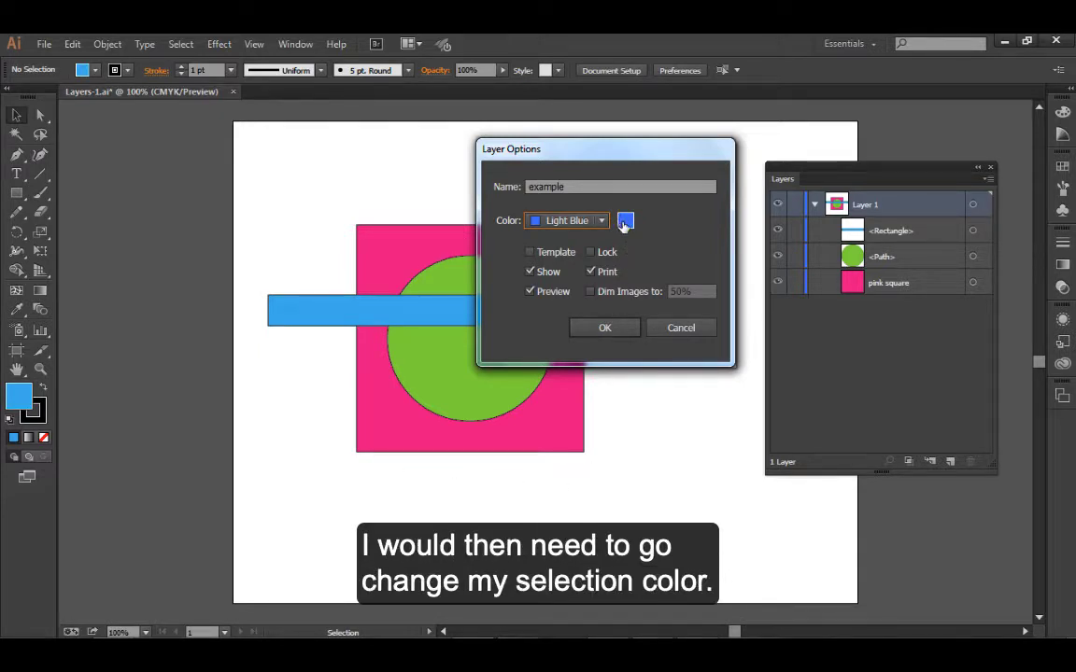
Try switching the layer's Template, Show and Preview options, restoring each to its original setting.
left_click(530, 253)
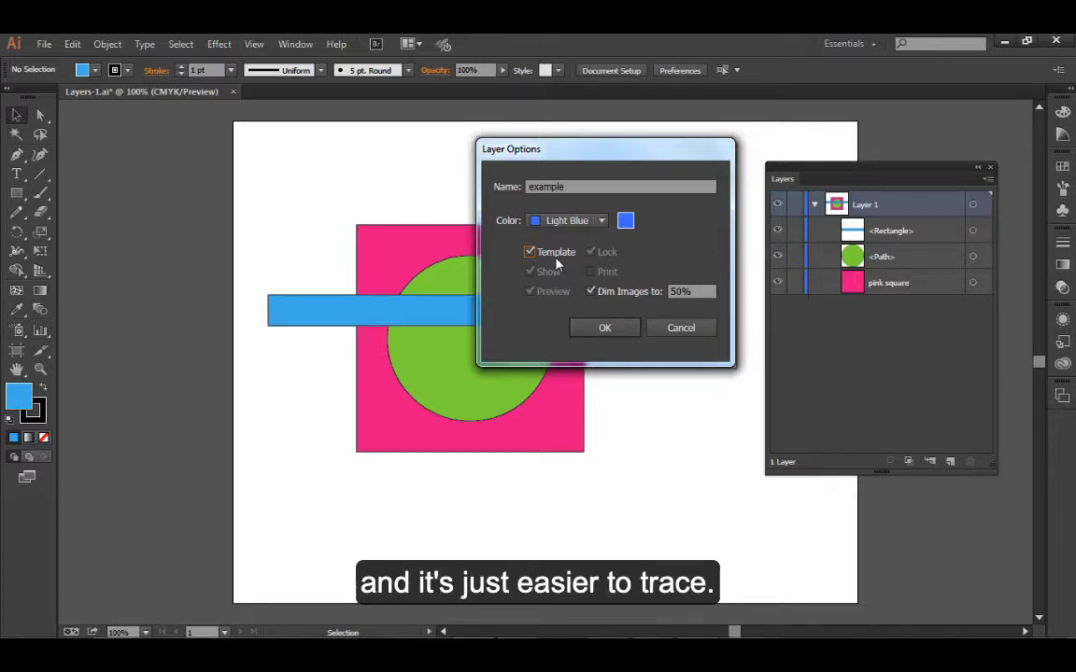
left_click(530, 252)
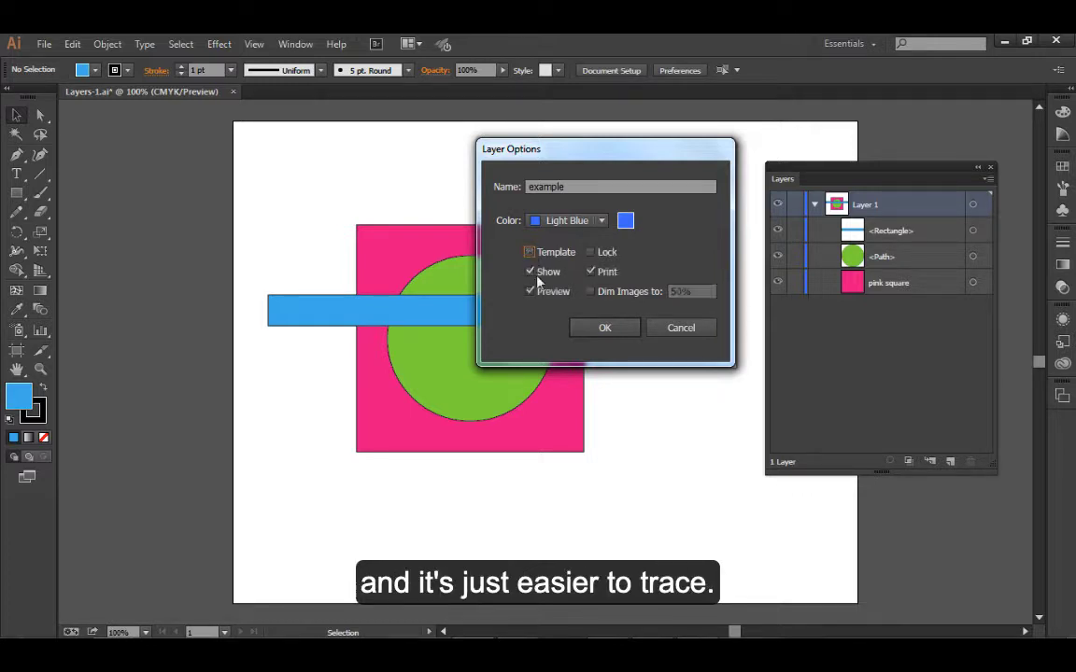
left_click(530, 272)
left_click(529, 271)
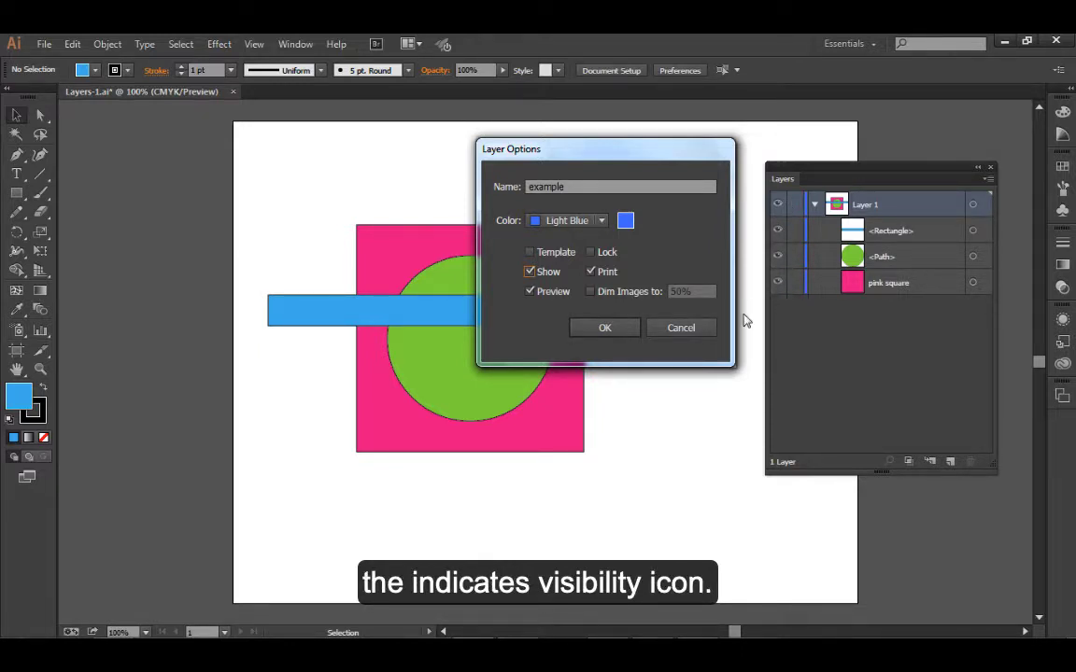
left_click(528, 293)
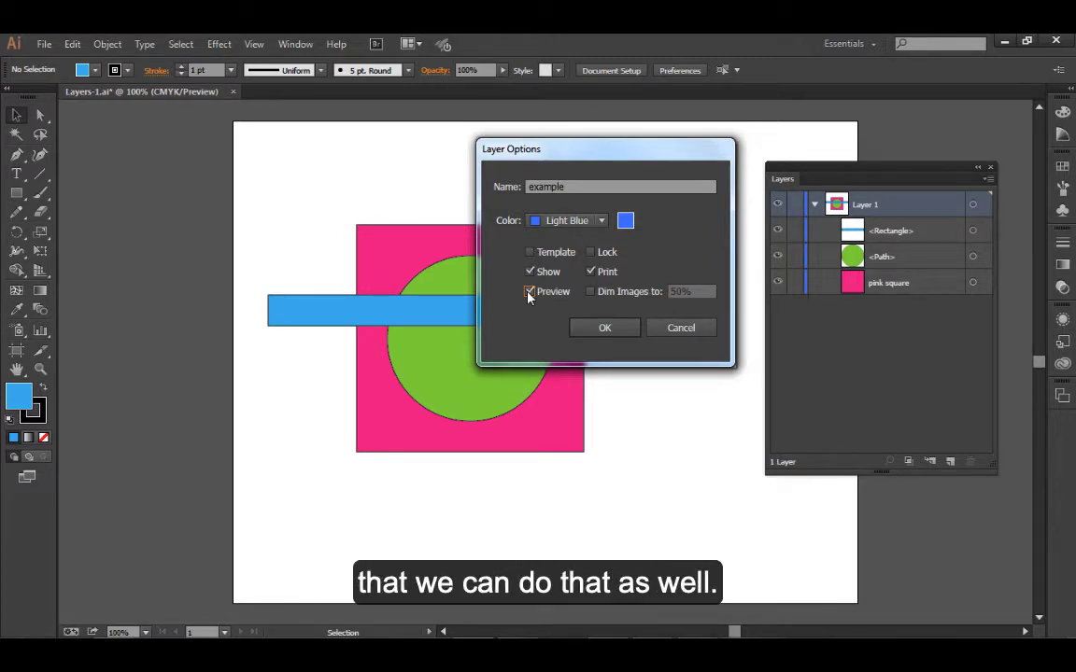
Try the Lock, Print and Dim Images options, leave only Print enabled among them, and apply the layer options.
left_click(589, 252)
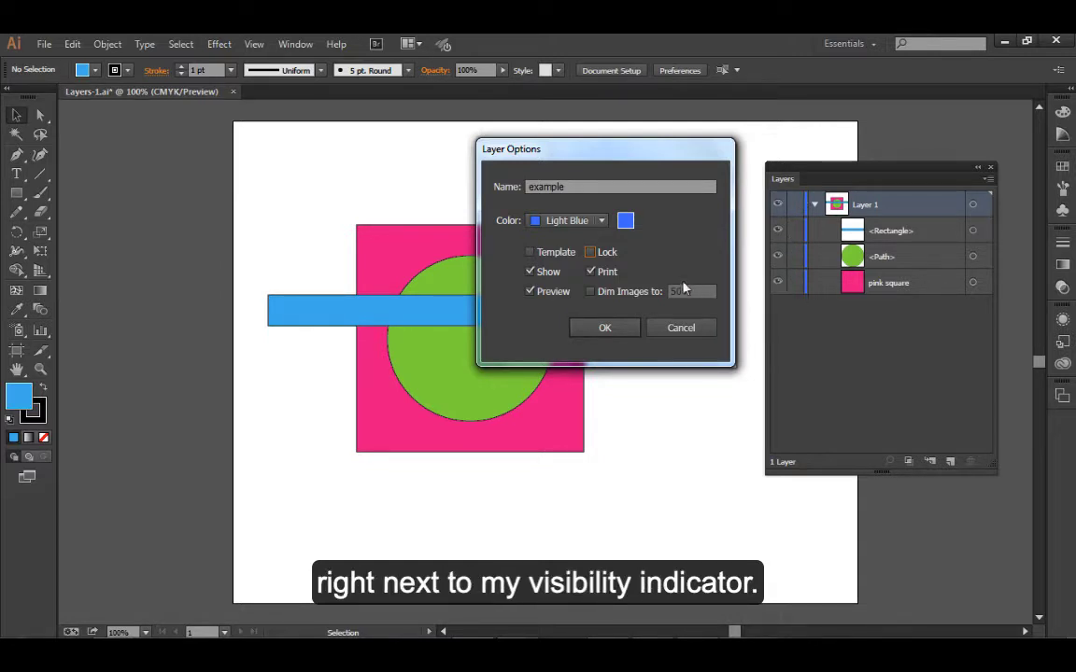
left_click(589, 271)
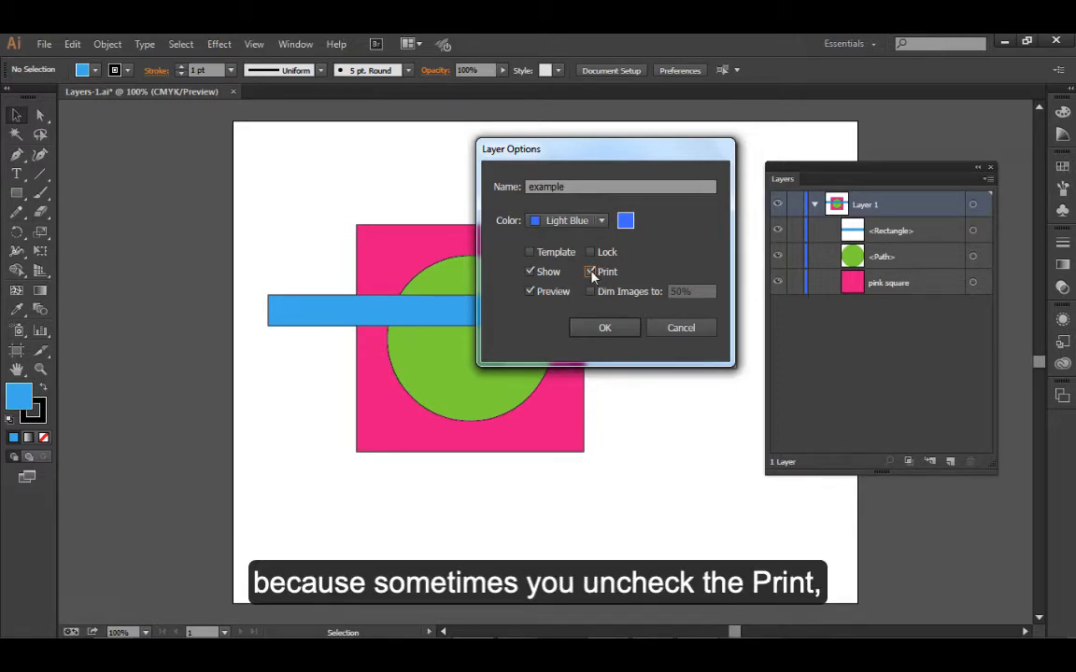
left_click(590, 271)
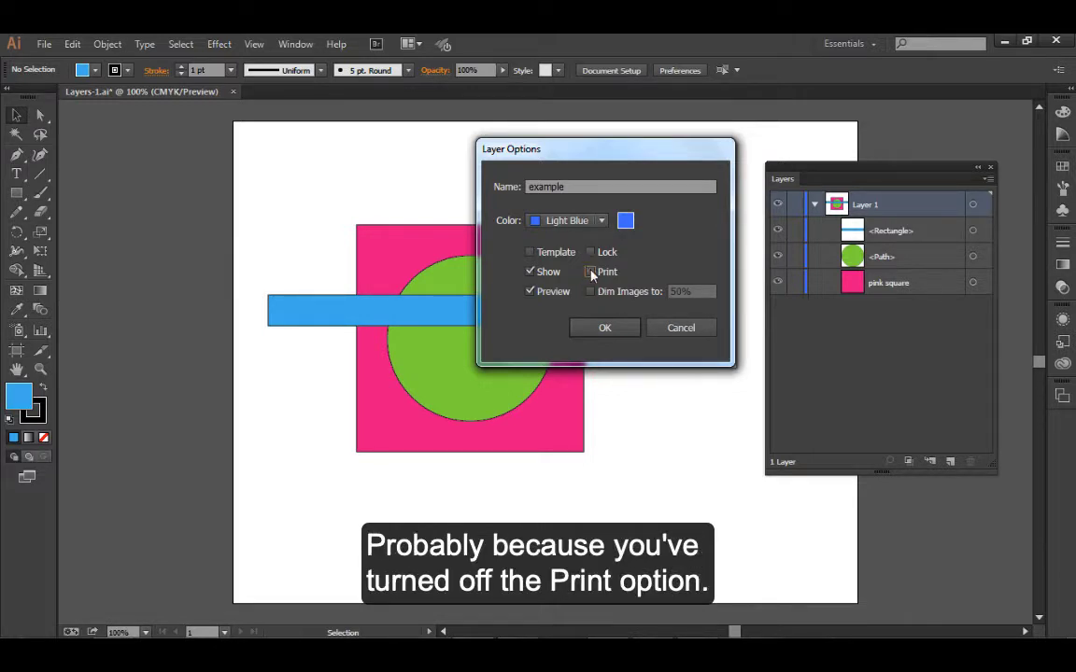
left_click(605, 327)
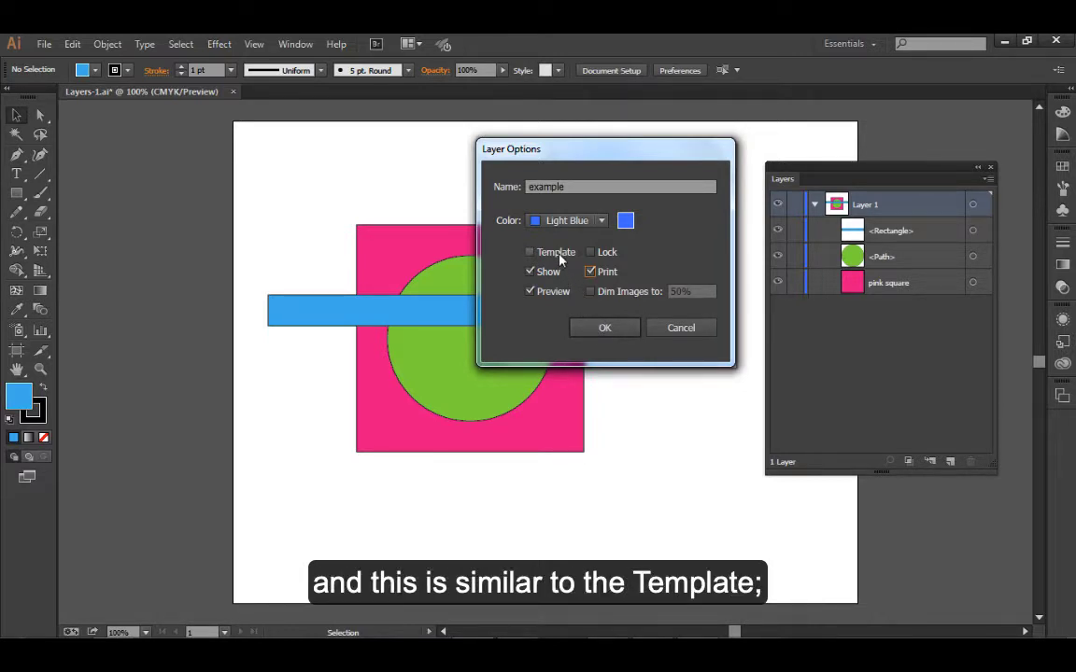
left_click(590, 292)
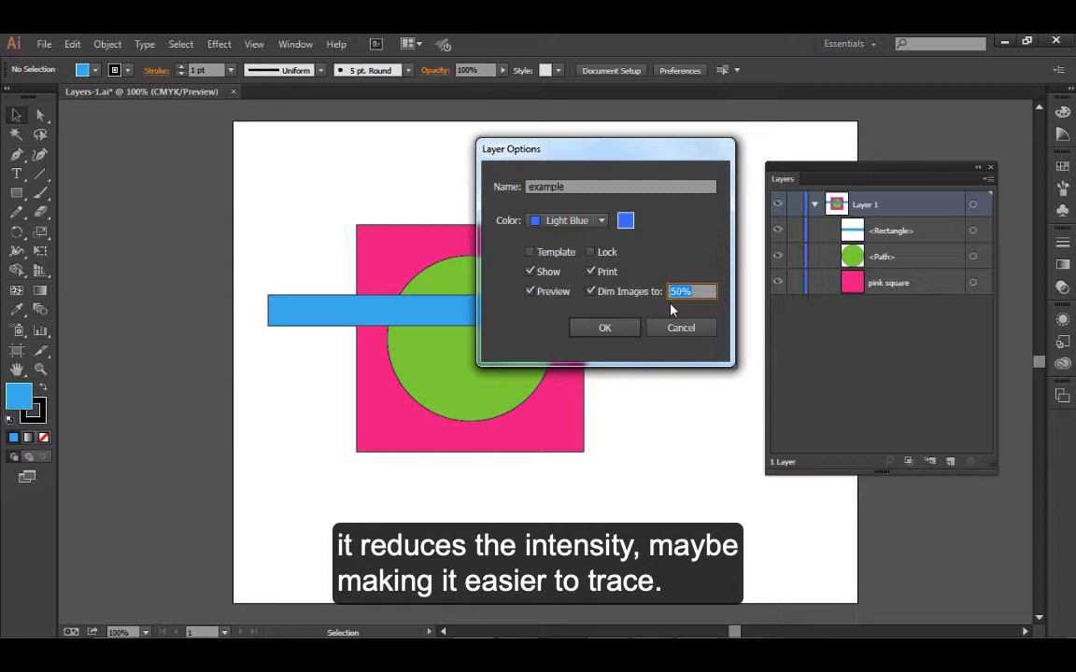
left_click(590, 292)
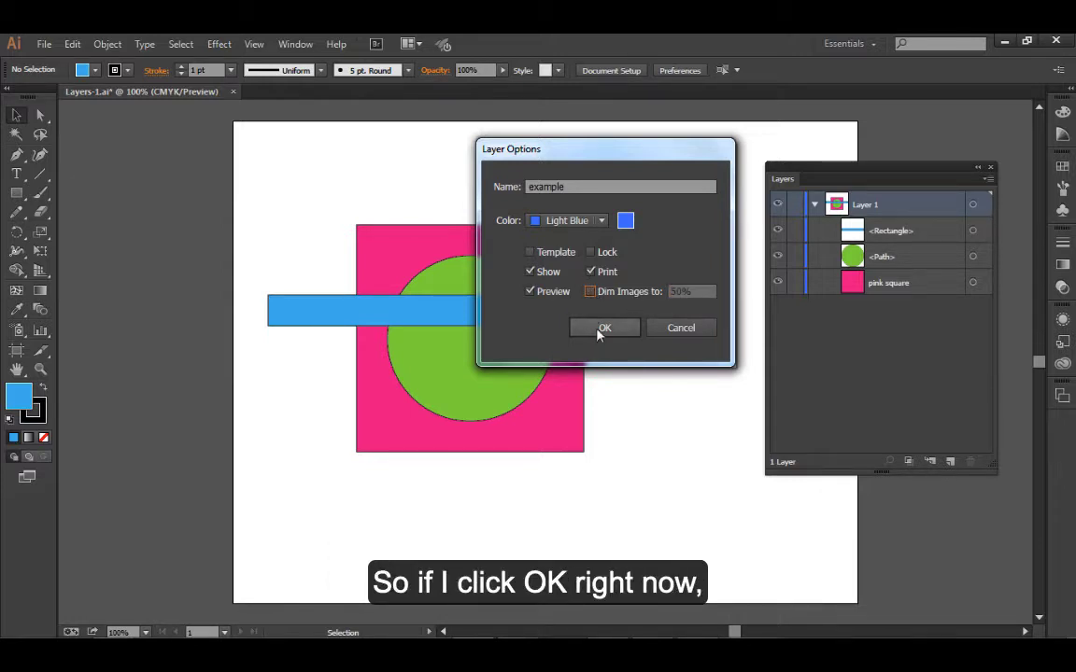
left_click(602, 330)
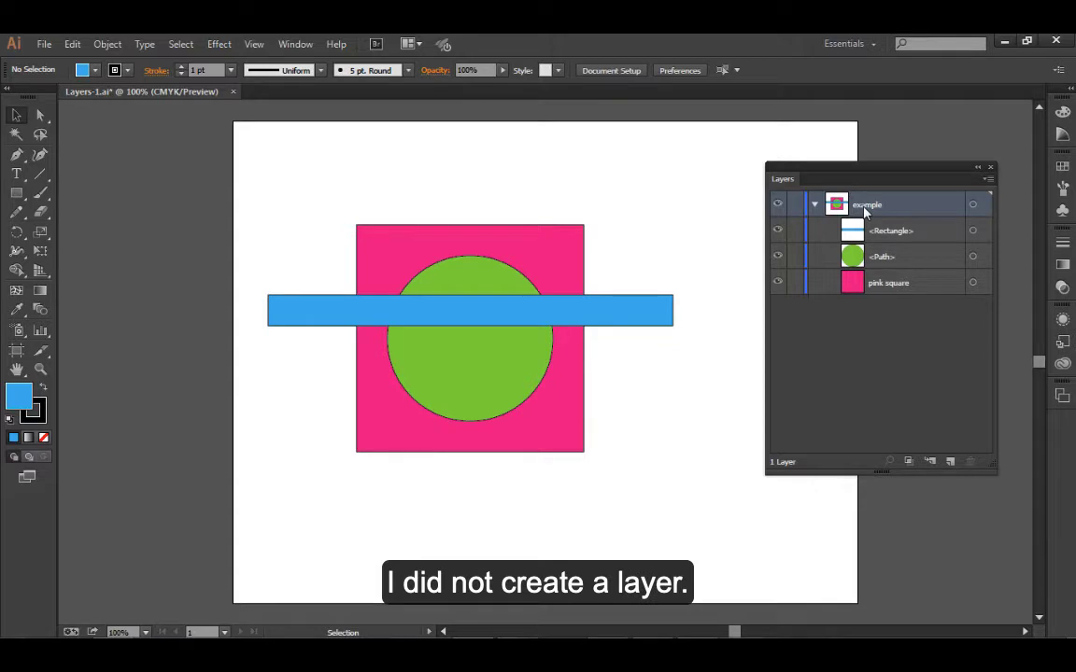
Add a new layer above the collapsed example layer and check the selection colors of both layers.
left_click(951, 463)
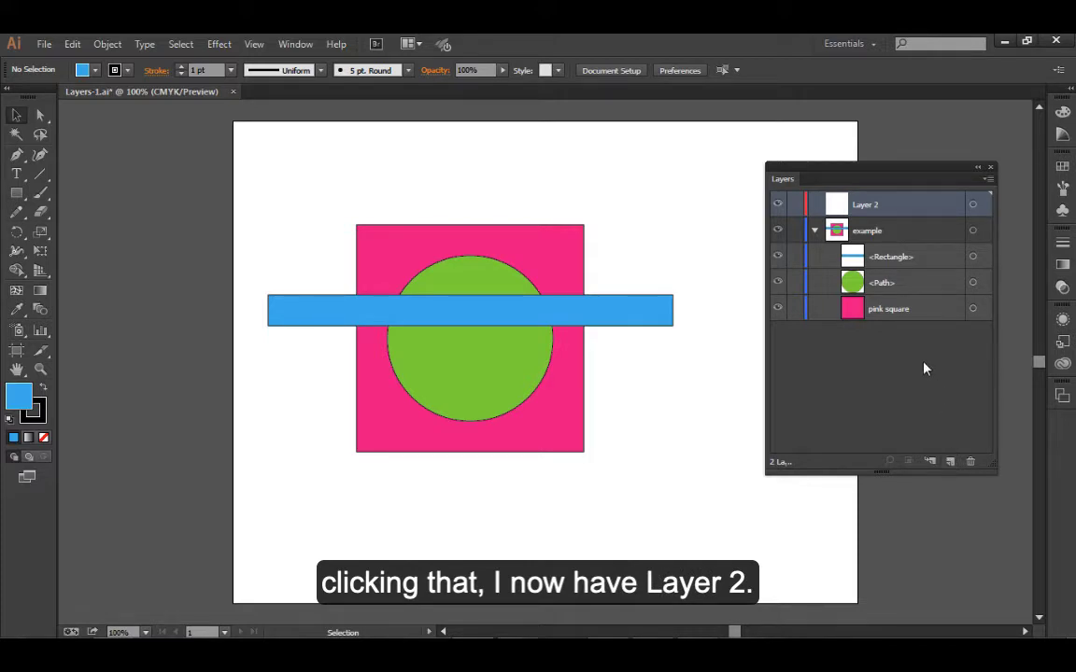
left_click(812, 231)
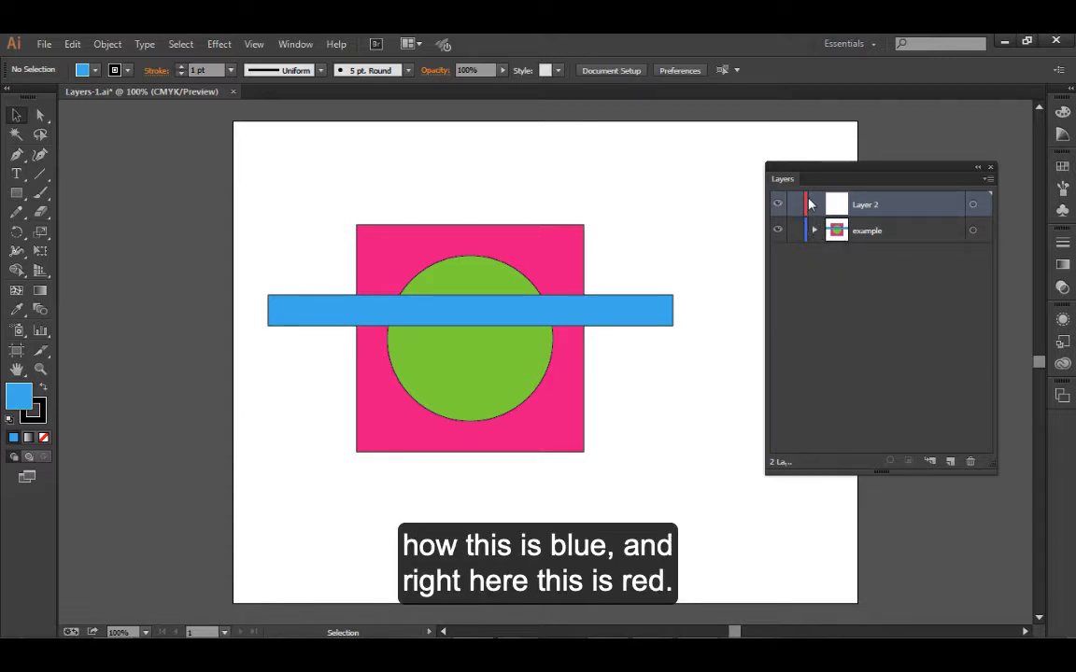
double_click(944, 209)
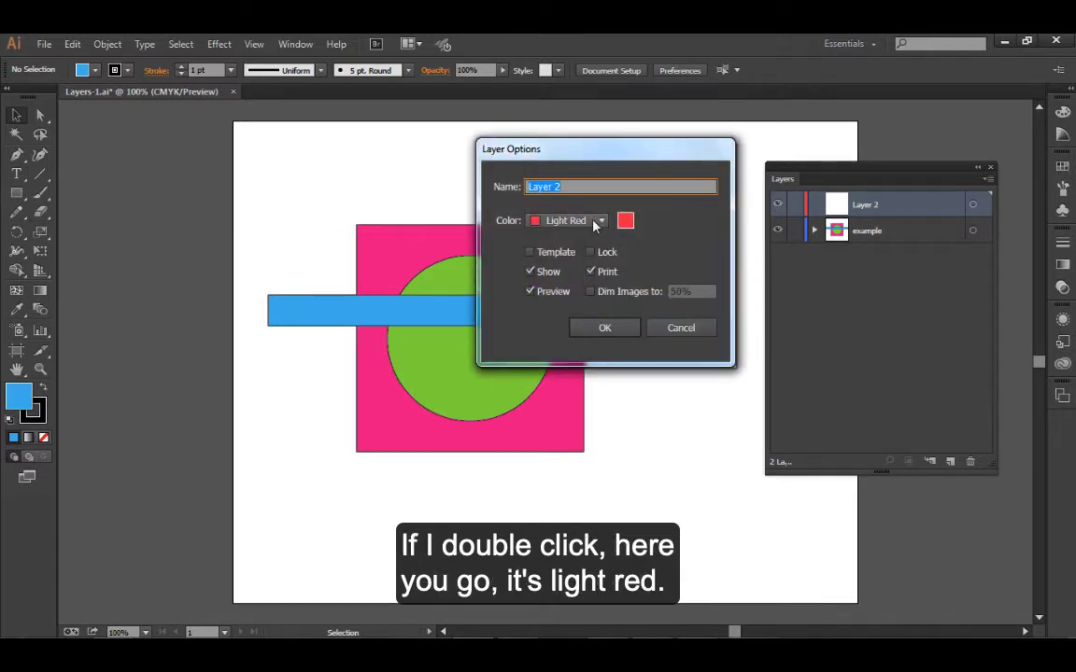
left_click(590, 325)
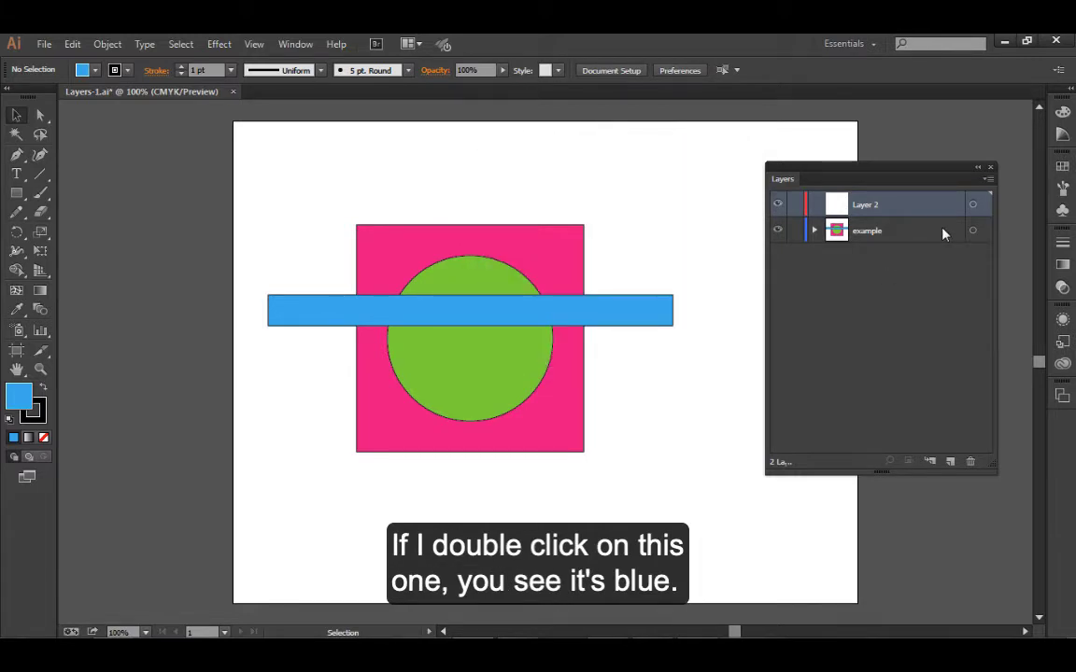
double_click(943, 232)
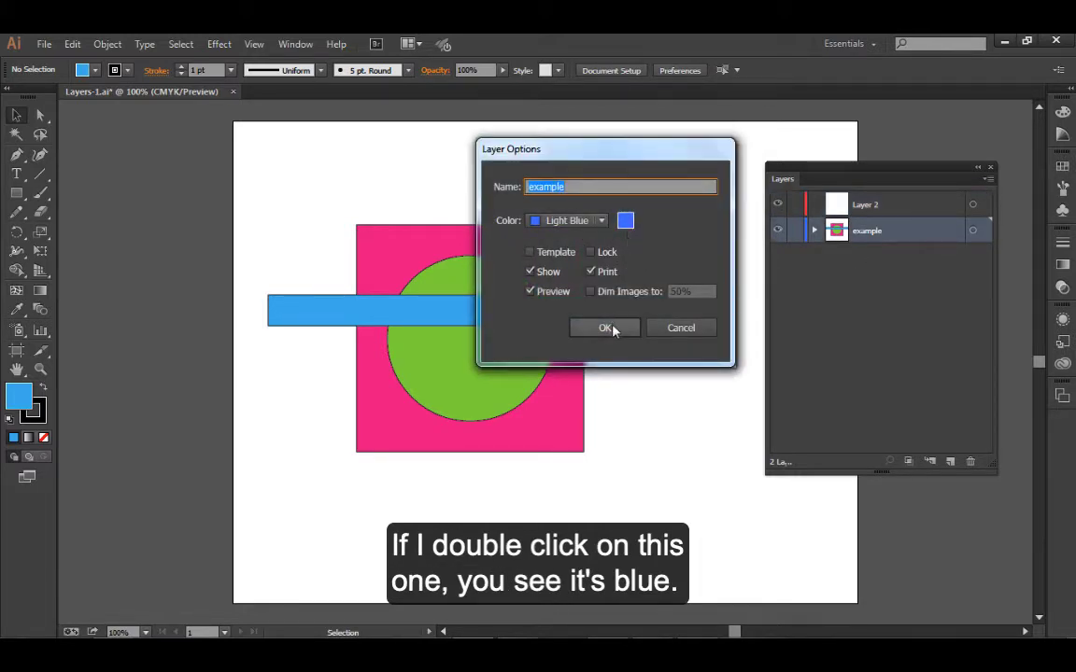
left_click(614, 329)
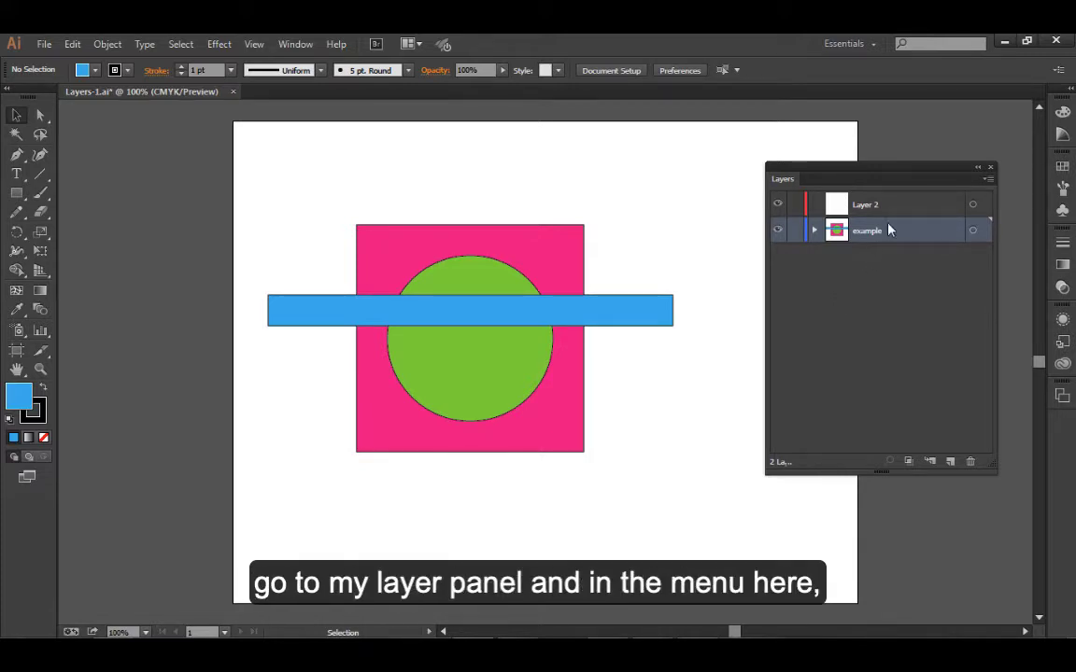
left_click(989, 179)
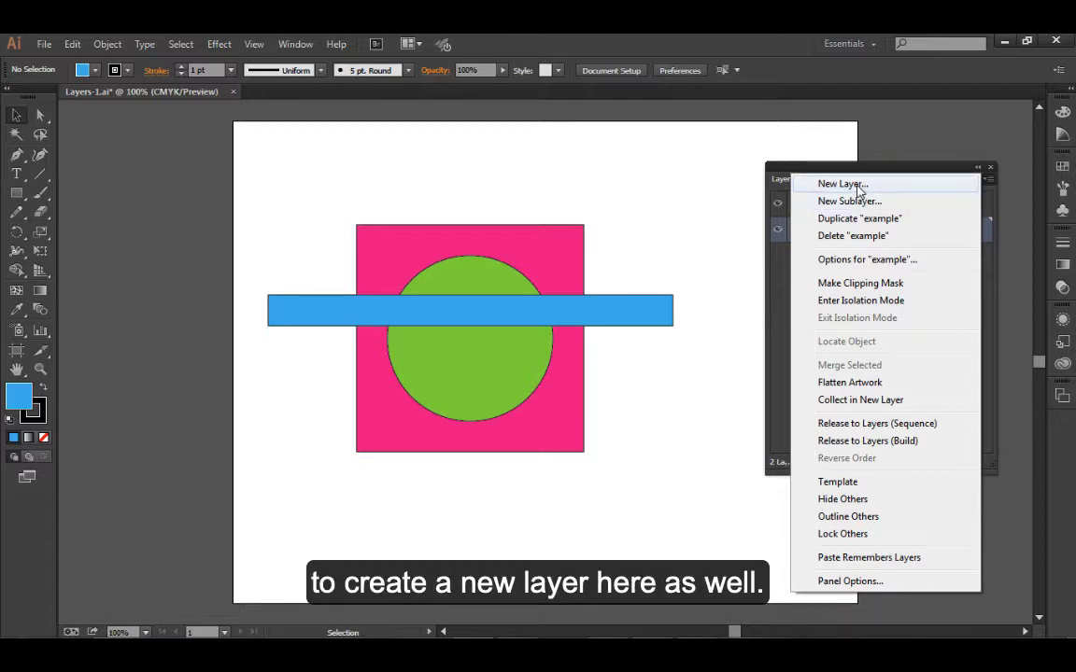
left_click(737, 264)
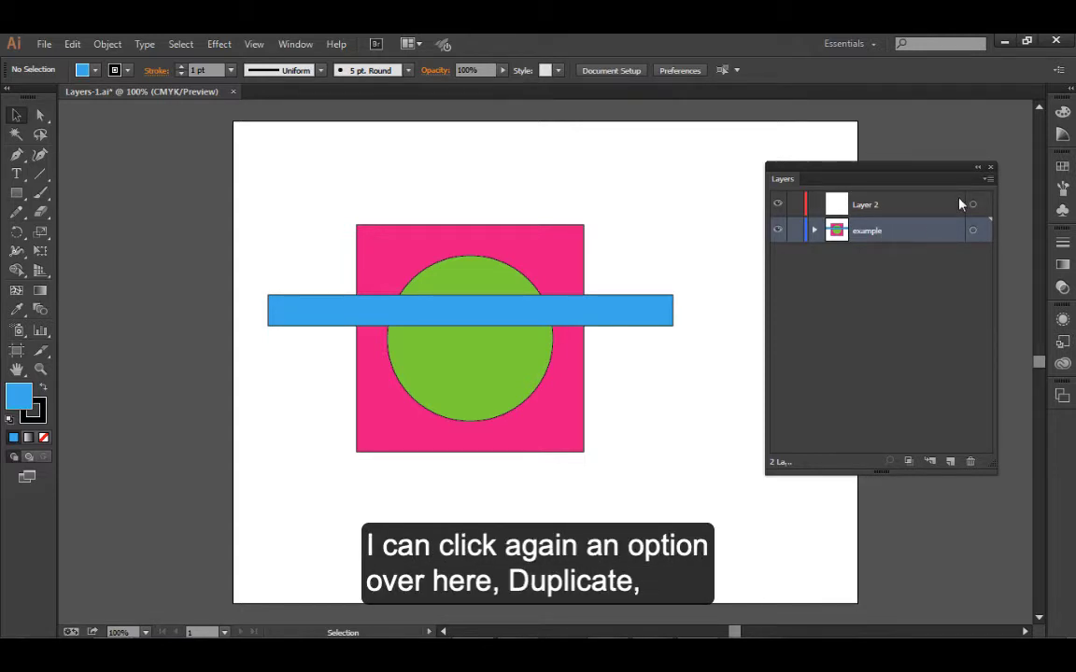
left_click(988, 180)
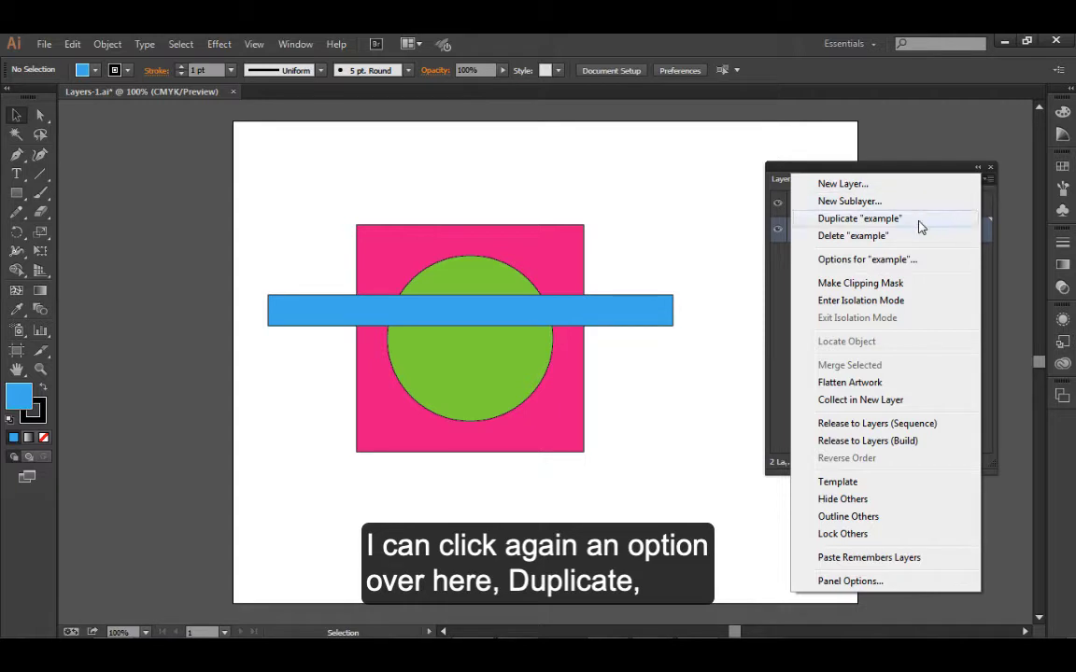
left_click(742, 274)
Duplicate the example layer together with its sublayers.
left_click_drag(905, 238, 955, 463)
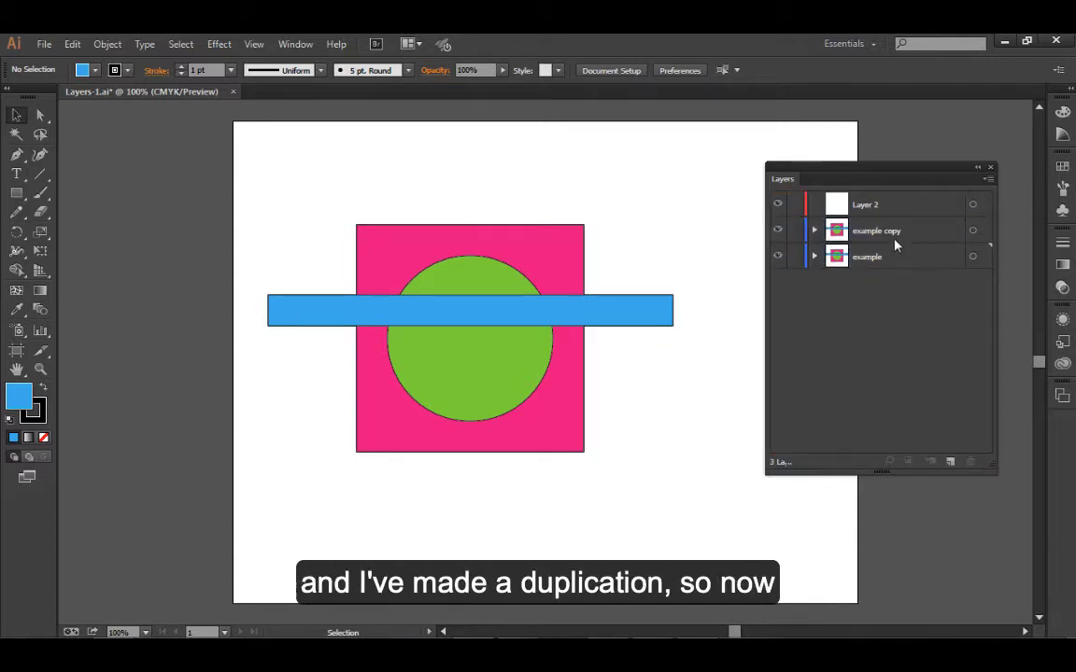
Hide the original example layer, move the duplicated artwork toward the artboard's lower right, and show the original again.
left_click(777, 256)
left_click_drag(294, 157, 705, 591)
left_click(778, 255)
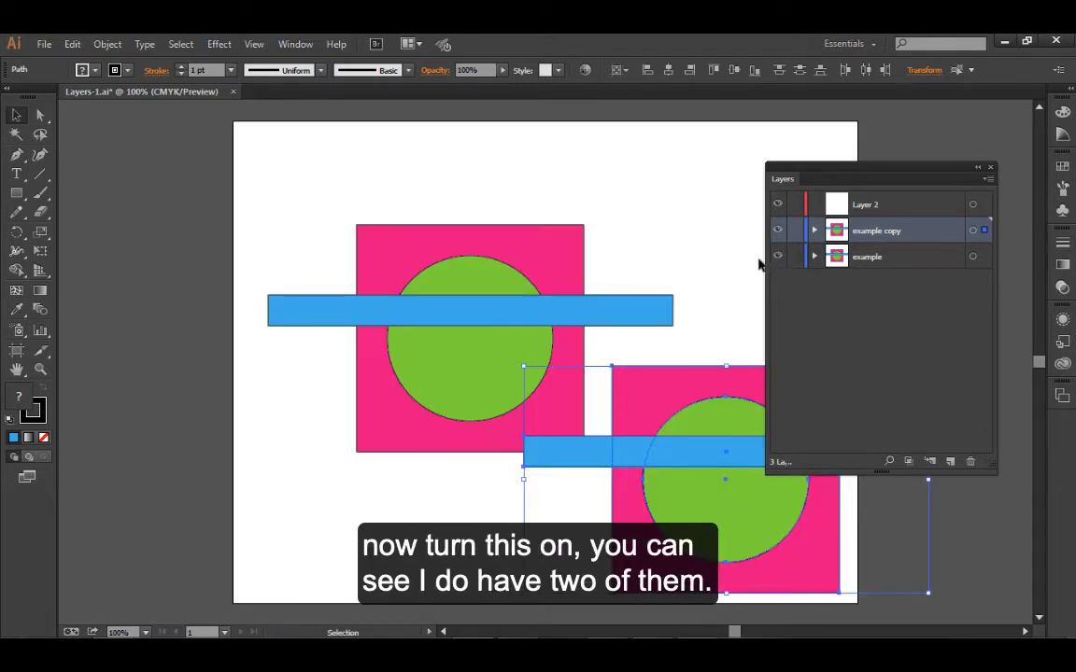
left_click(730, 303)
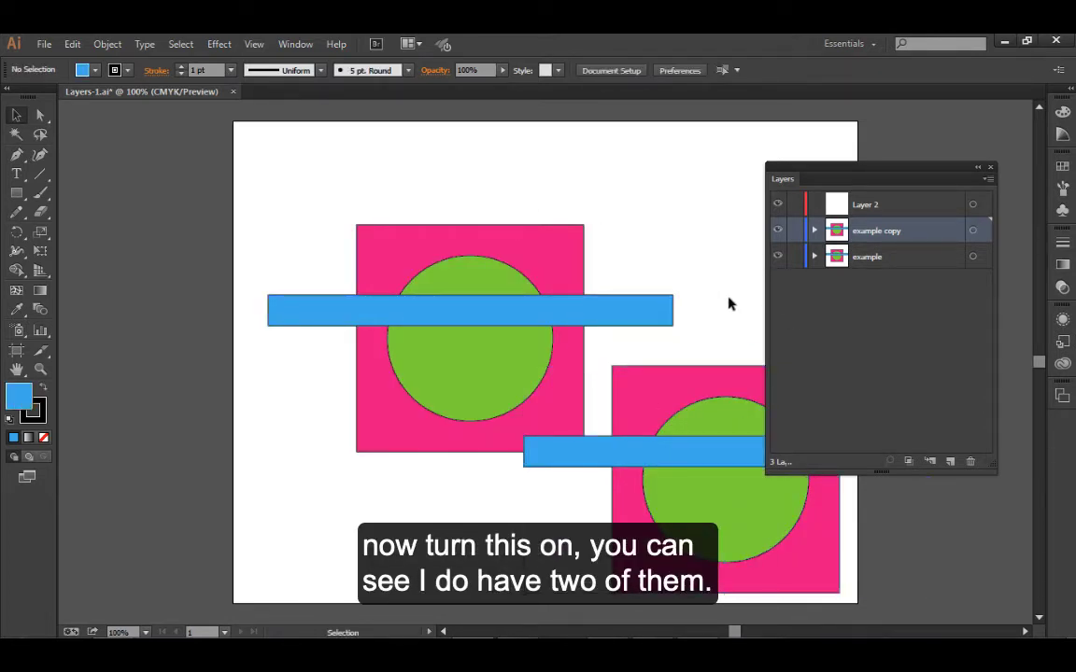
Hide the example copy layer and delete it together with its artwork.
left_click(776, 230)
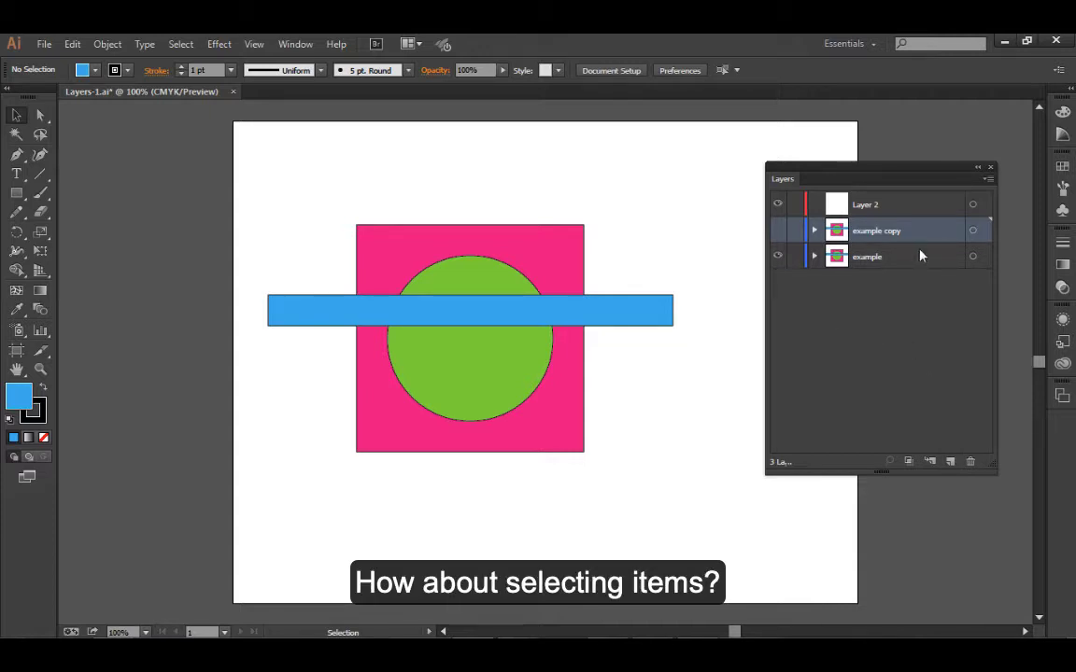
left_click(972, 463)
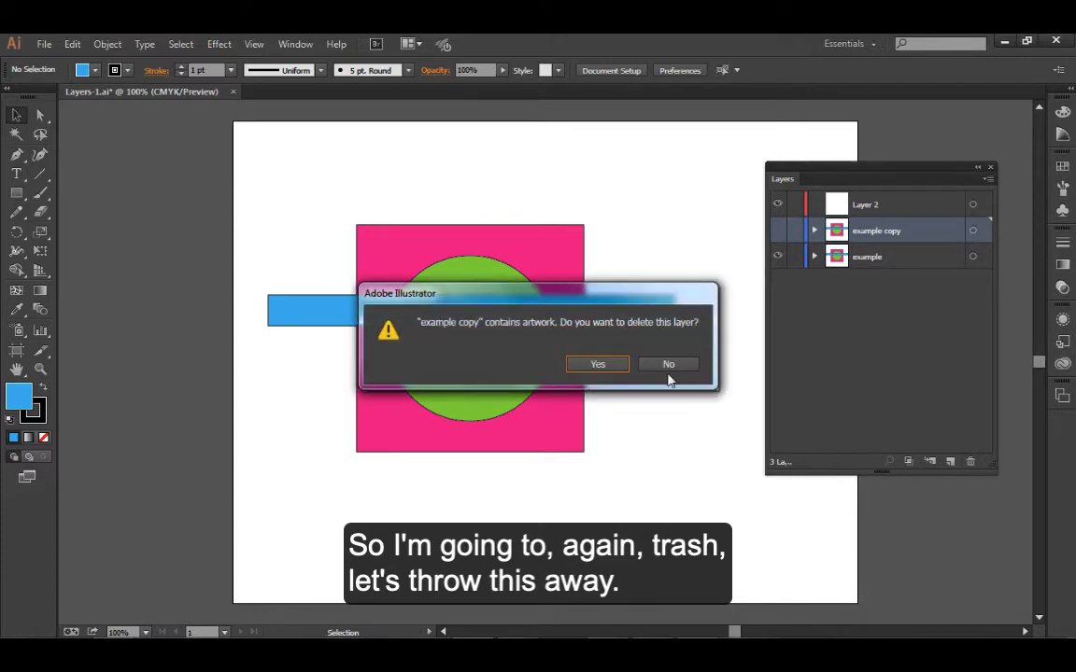
left_click(616, 366)
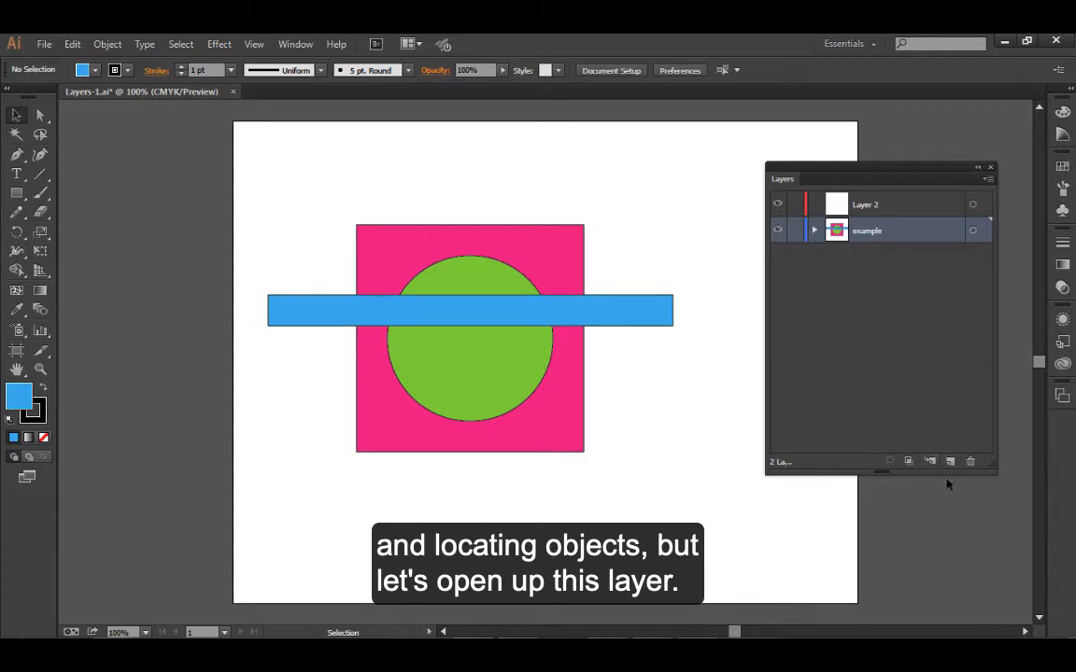
Expand the example layer, highlight its sublayers in turn, and select the pink square's artwork from its sublayer before deselecting.
left_click(813, 231)
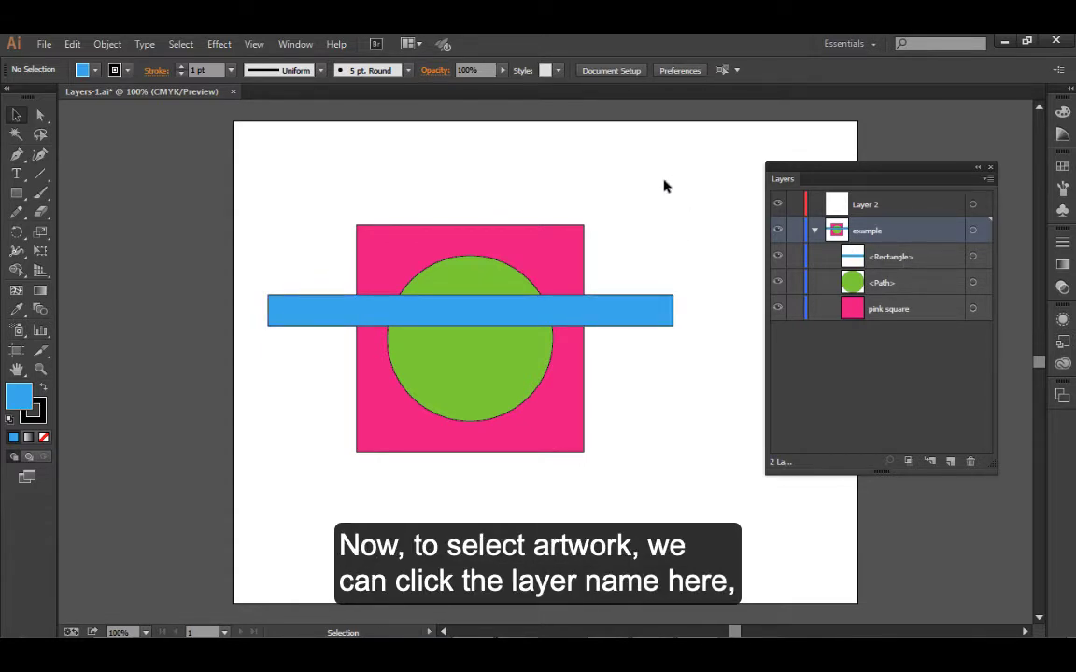
left_click(923, 314)
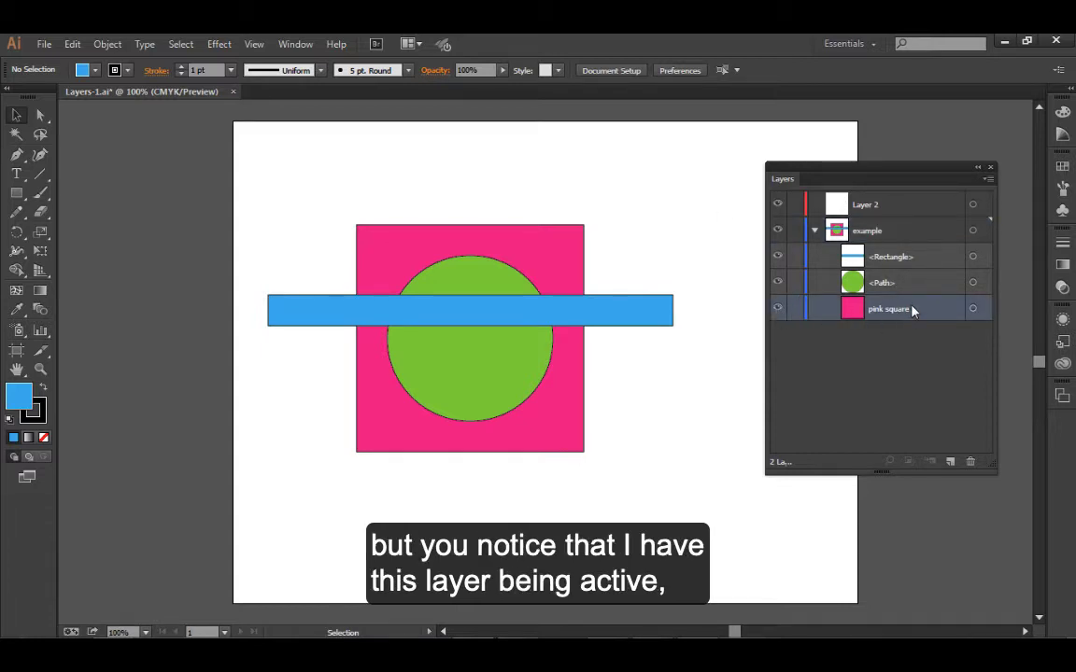
left_click(920, 280)
left_click(933, 252)
left_click(930, 282)
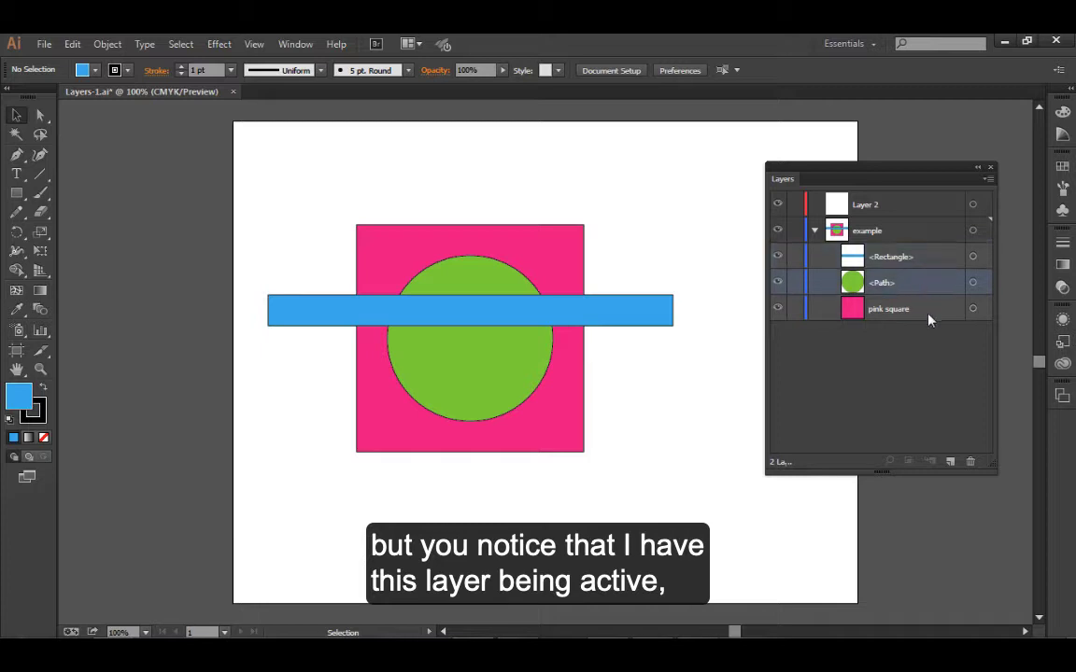
left_click(929, 312)
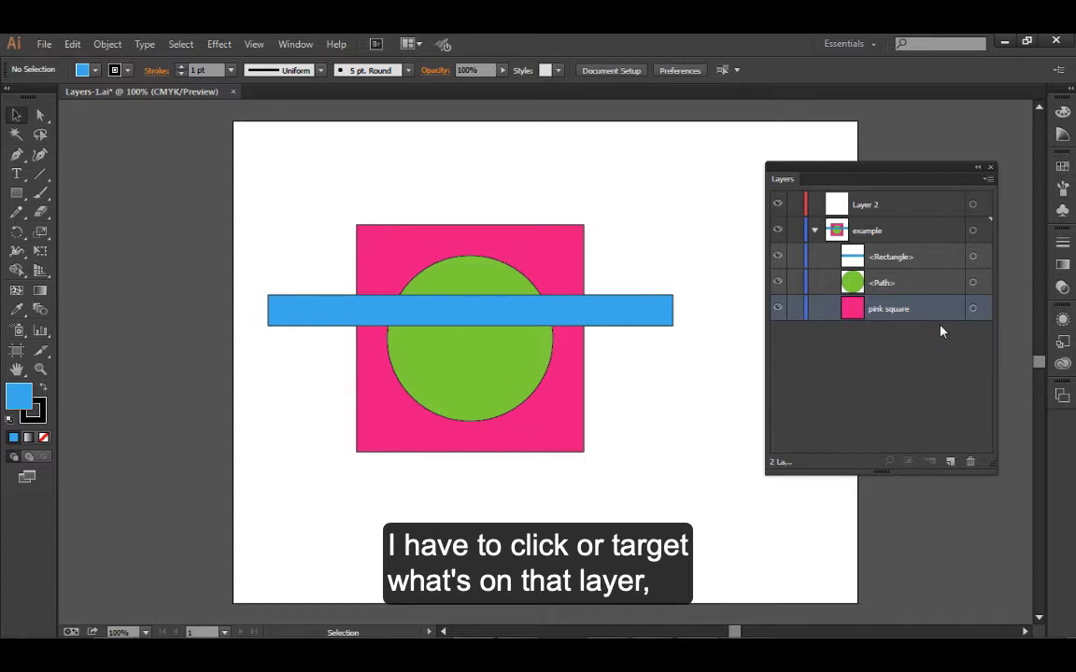
left_click(987, 312)
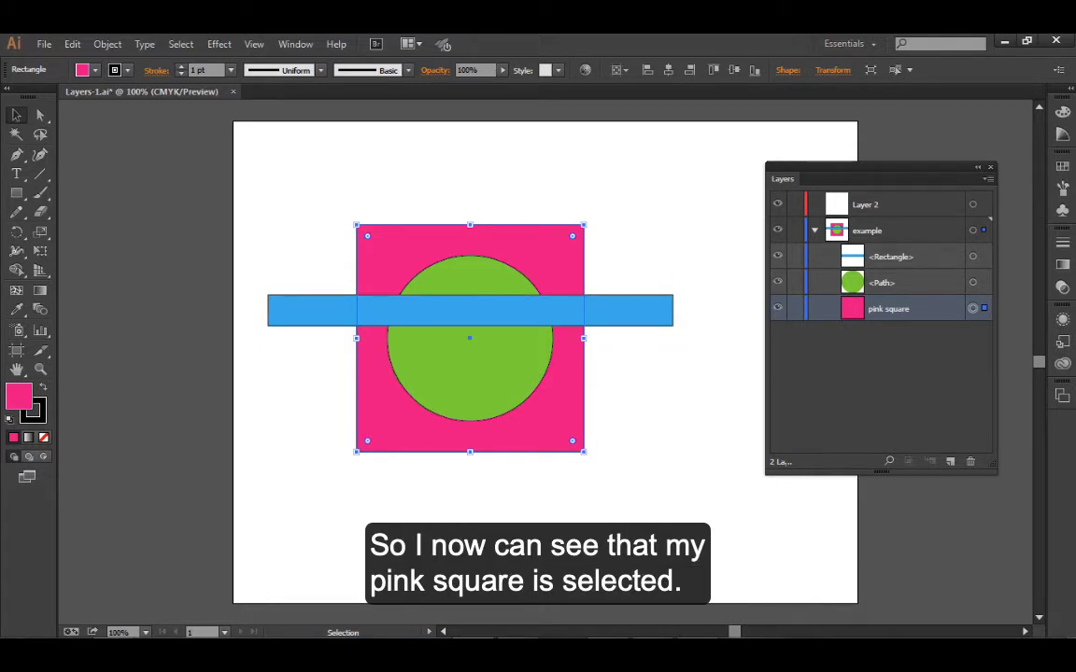
left_click(673, 411)
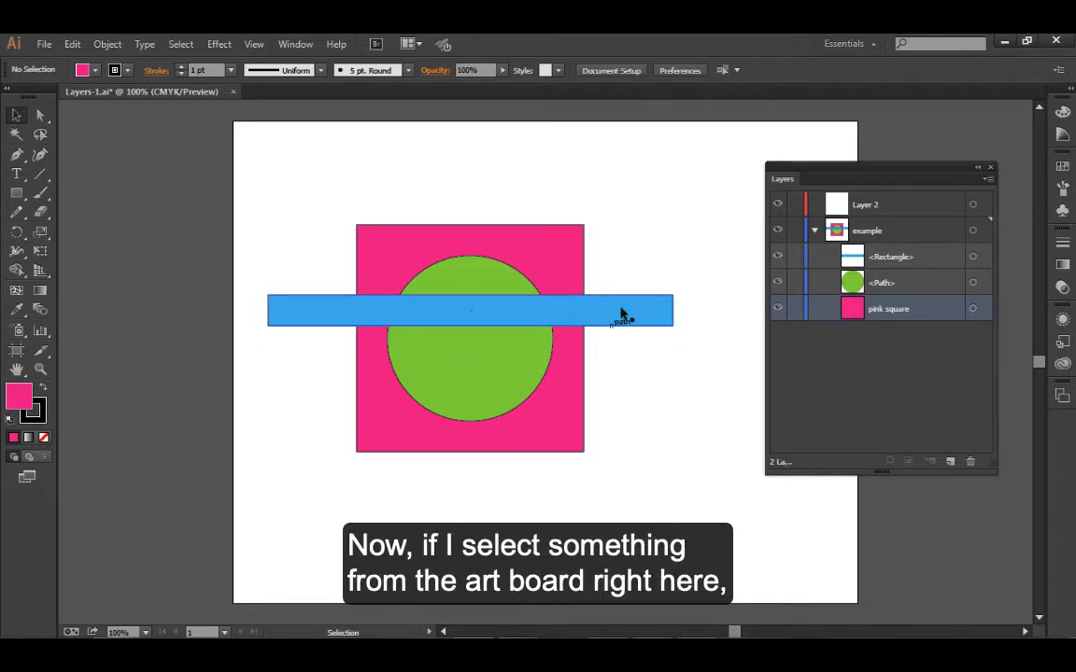
Select the blue rectangle, green circle and pink square in turn on the artboard to compare their selected-art indicators, leaving nothing selected.
left_click(635, 313)
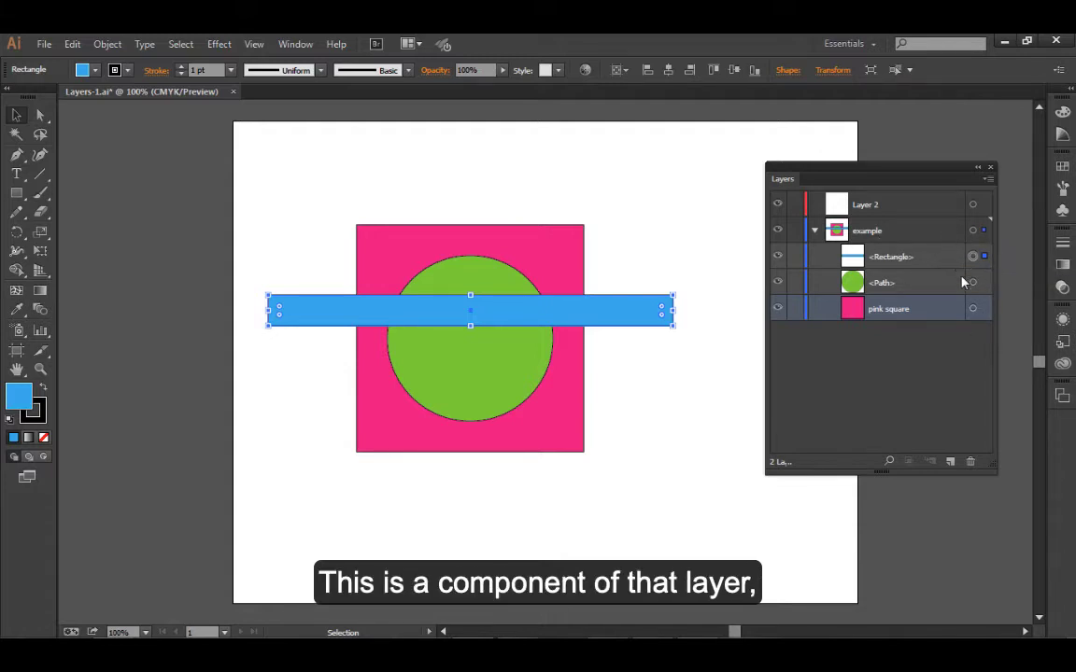
left_click(493, 380)
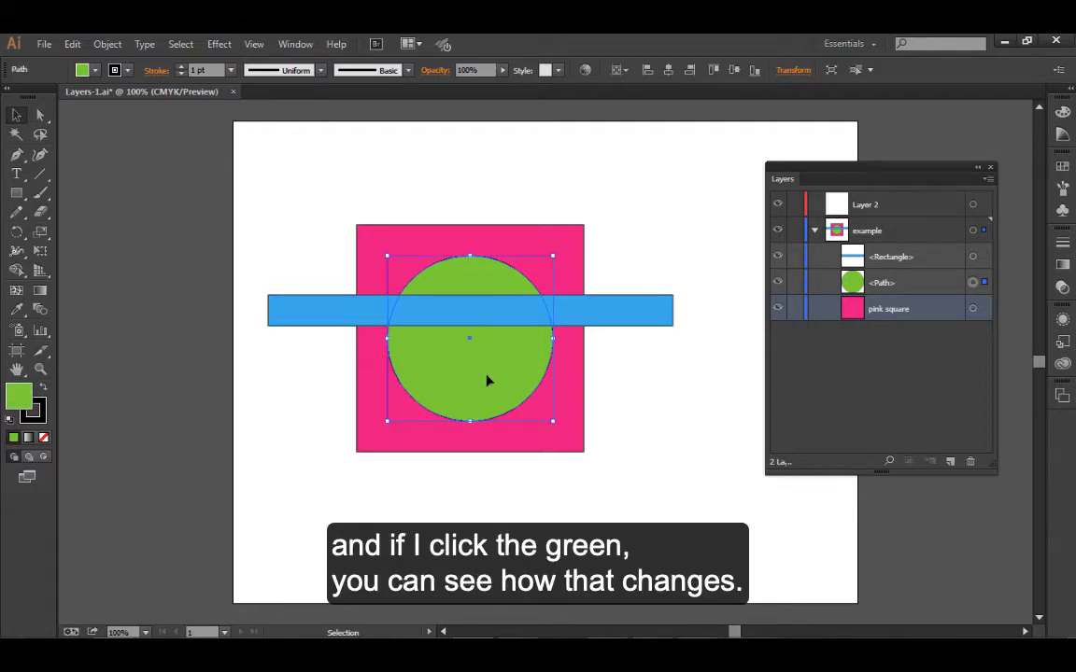
left_click(606, 446)
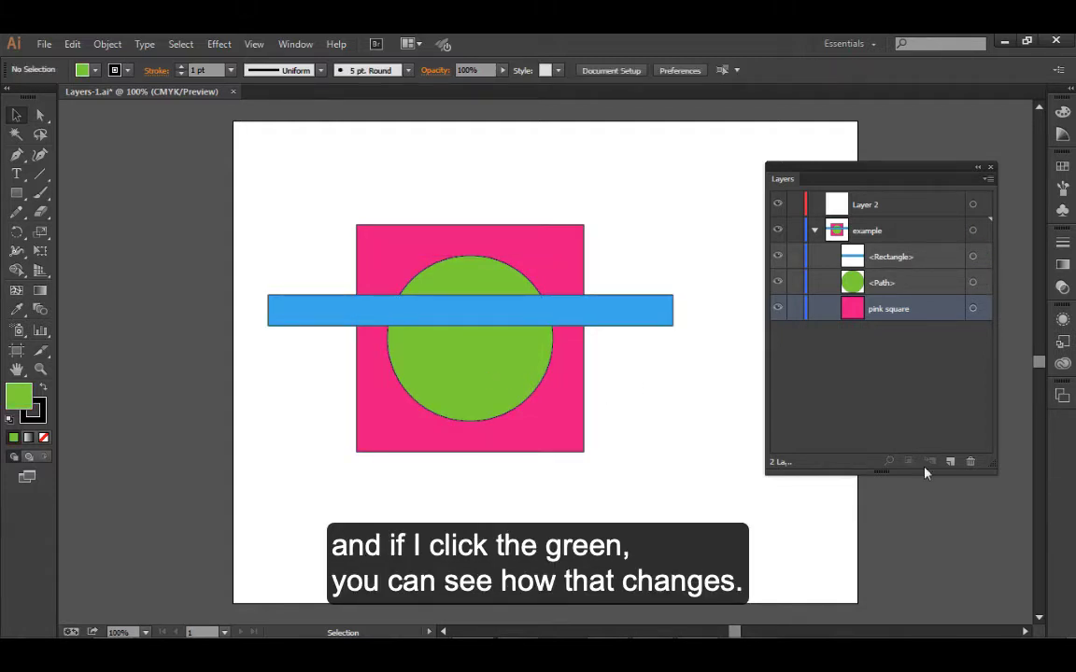
left_click(565, 414)
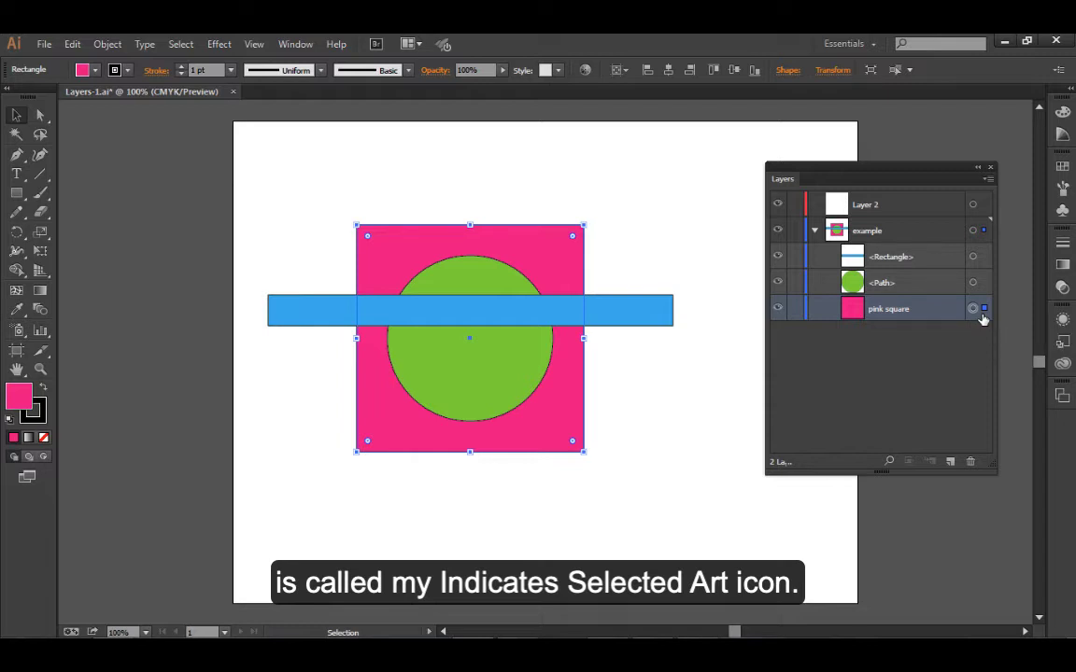
left_click(693, 410)
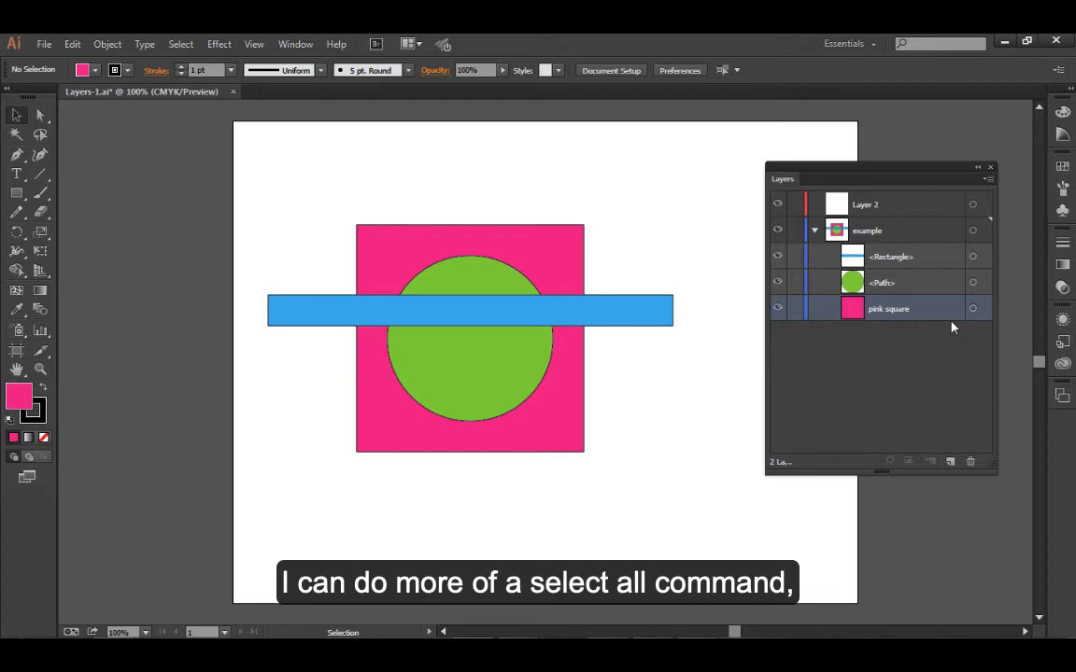
Try selecting all artwork on the example layer, first by targeting the layer and again from its layer entry, clearing each selection.
left_click(972, 231)
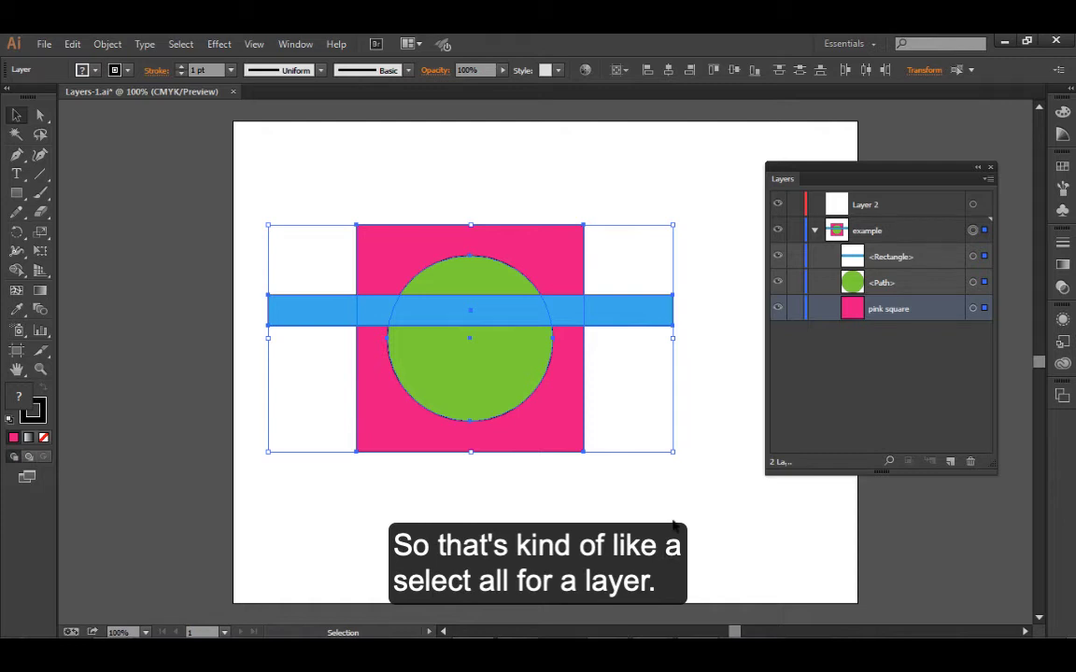
left_click(675, 526)
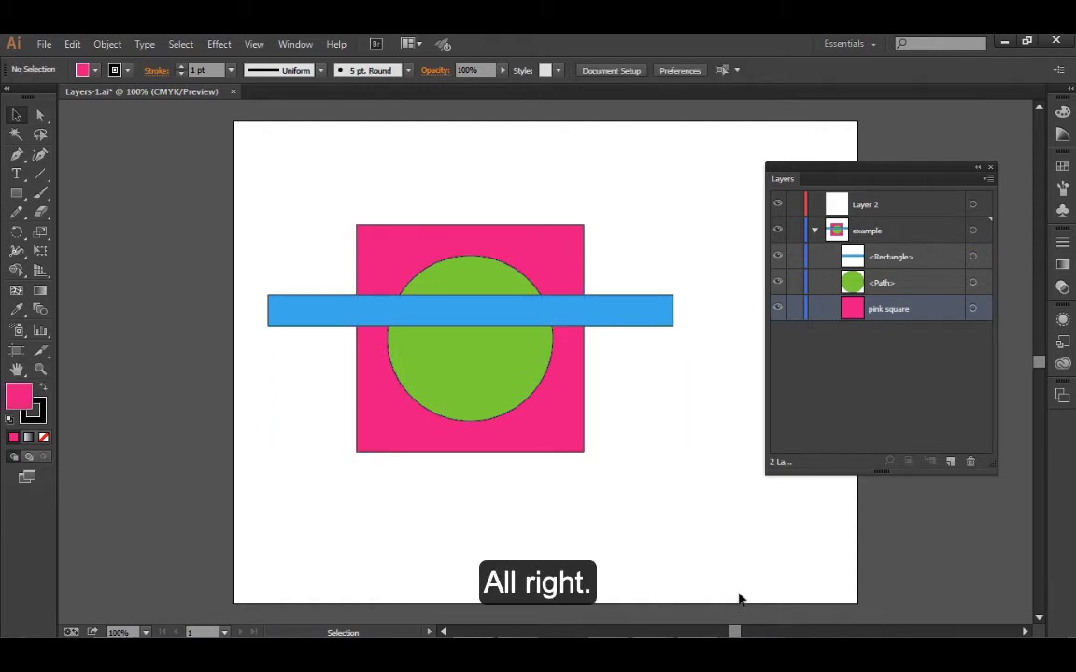
left_click(896, 239)
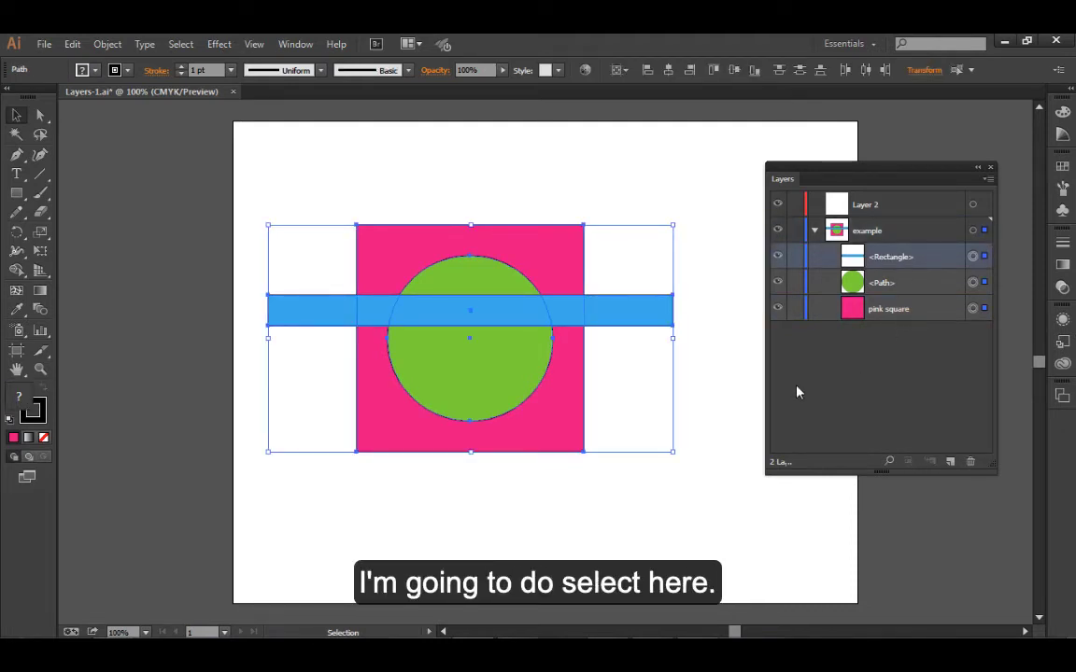
left_click(669, 176)
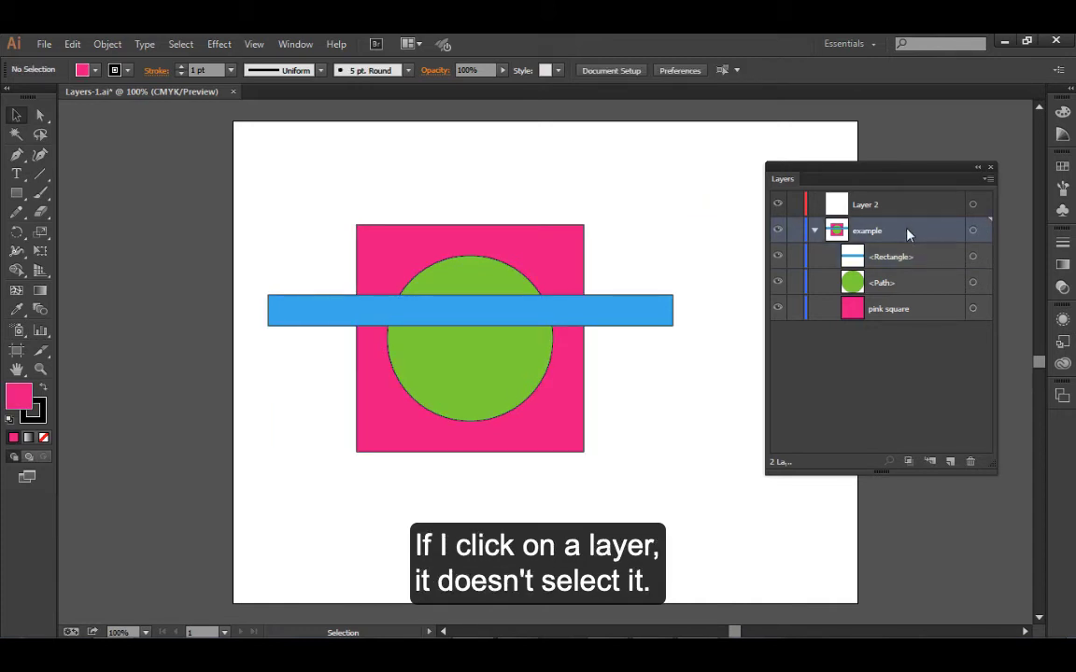
View the example layer's options without changing them, and select all of the layer's artwork from its layer name.
double_click(908, 234)
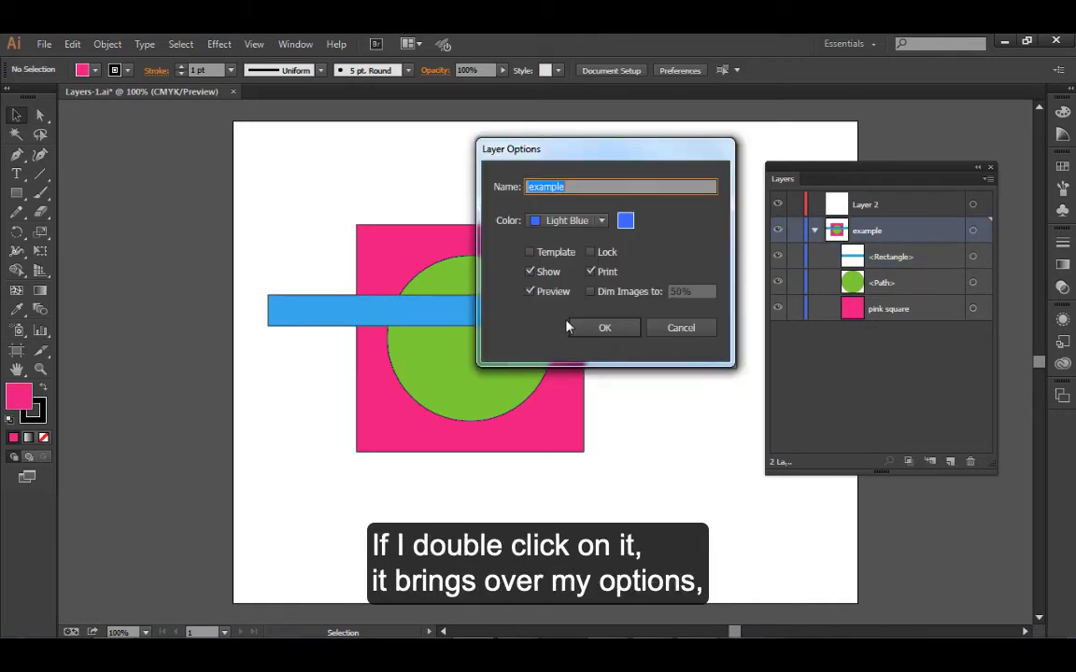
left_click(681, 328)
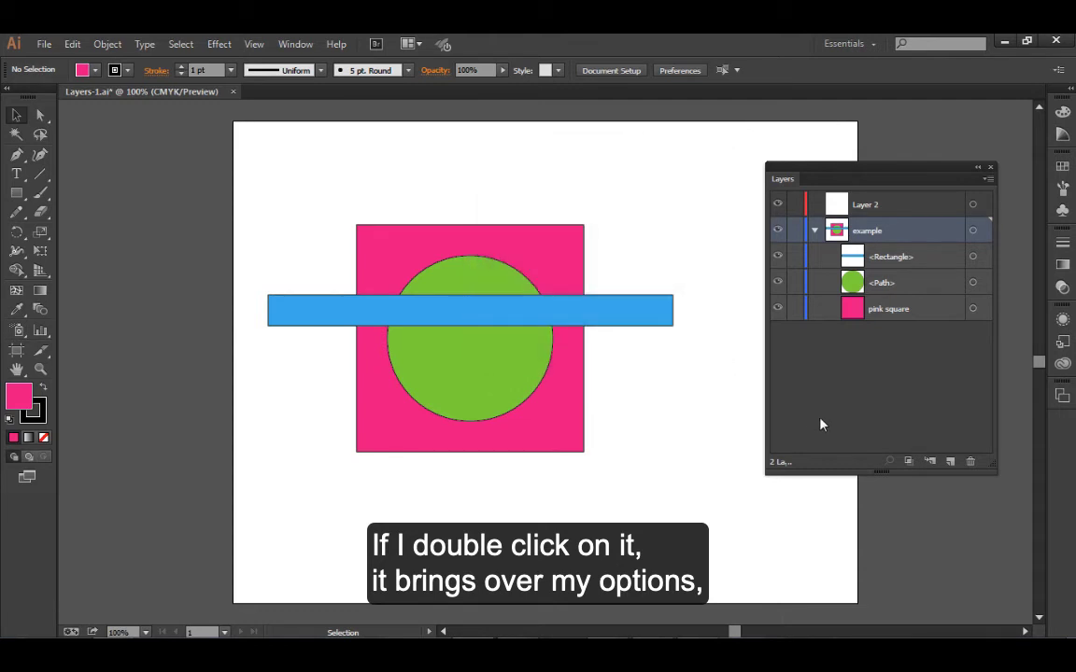
left_click(913, 233, "alt")
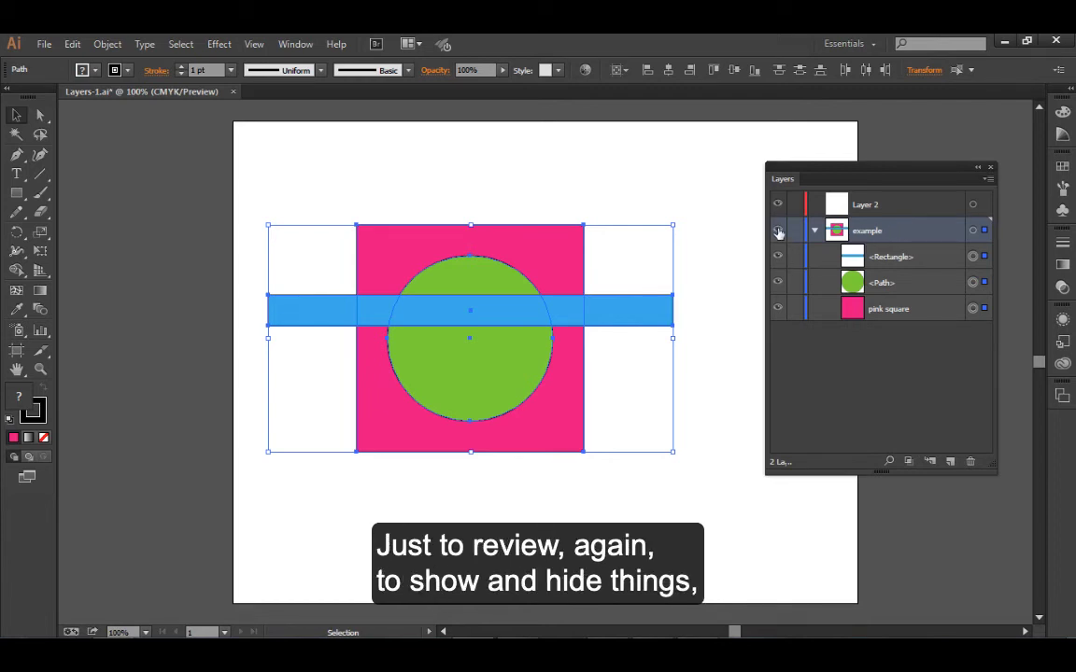
Hide the blue rectangle and green circle sublayers, and show both again.
left_click(778, 256)
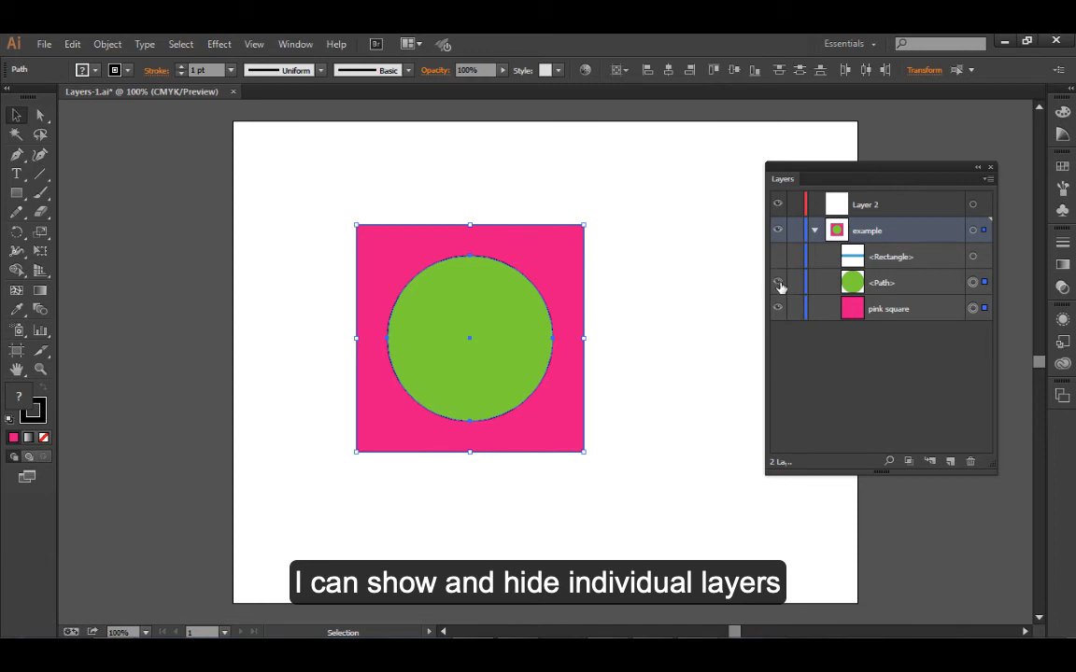
left_click(779, 283)
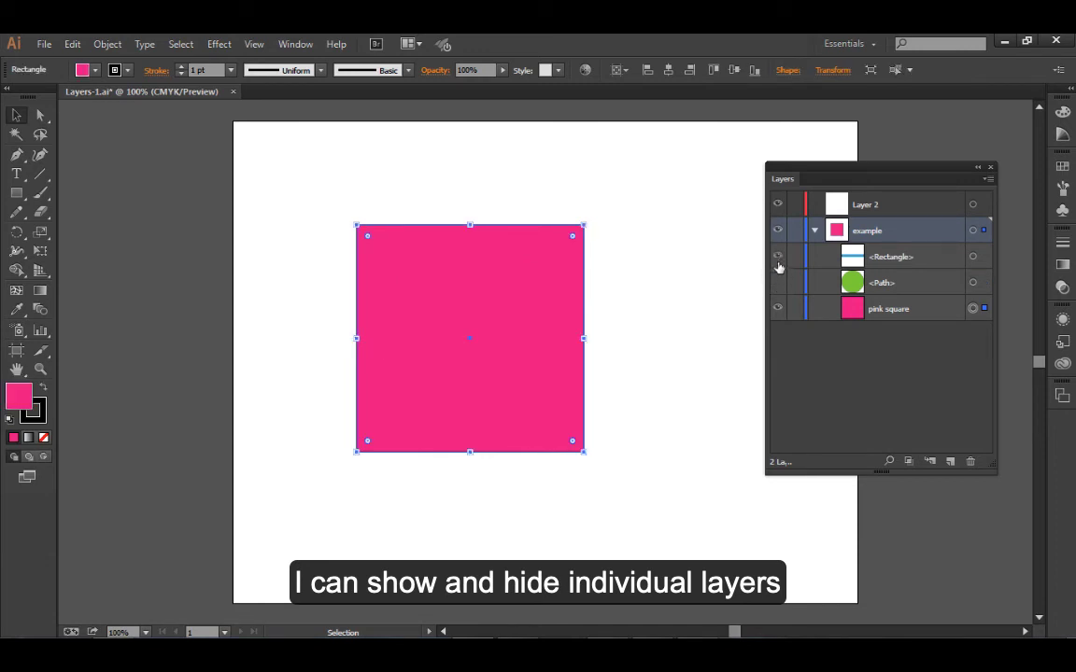
left_click(778, 256)
left_click(779, 283)
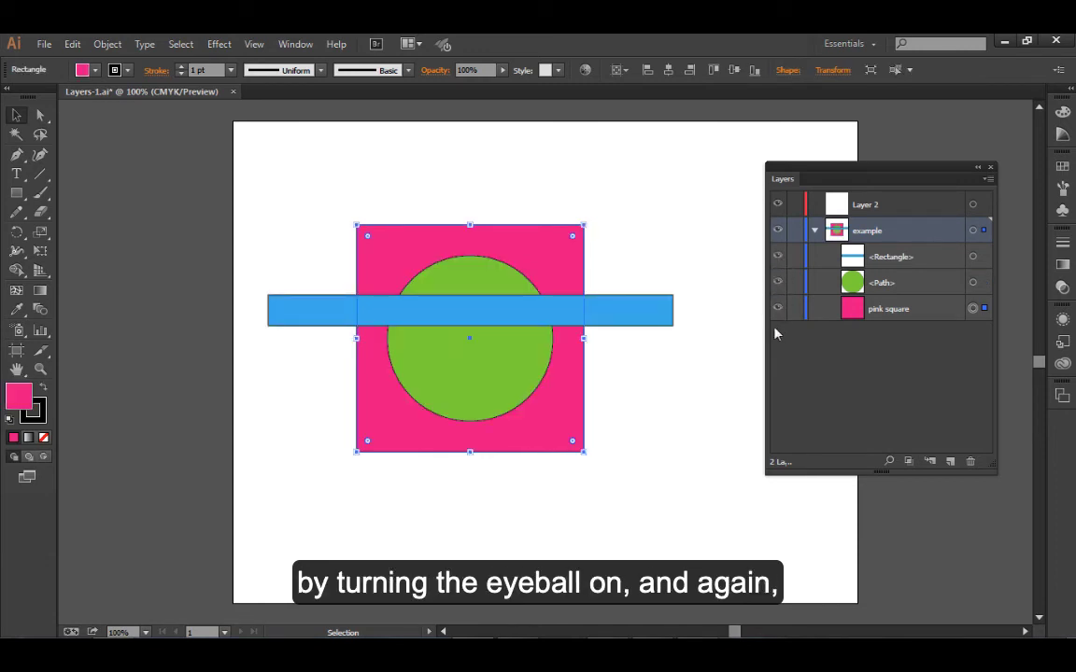
Lock and unlock the green circle sublayer, and deselect all artwork.
left_click(795, 282)
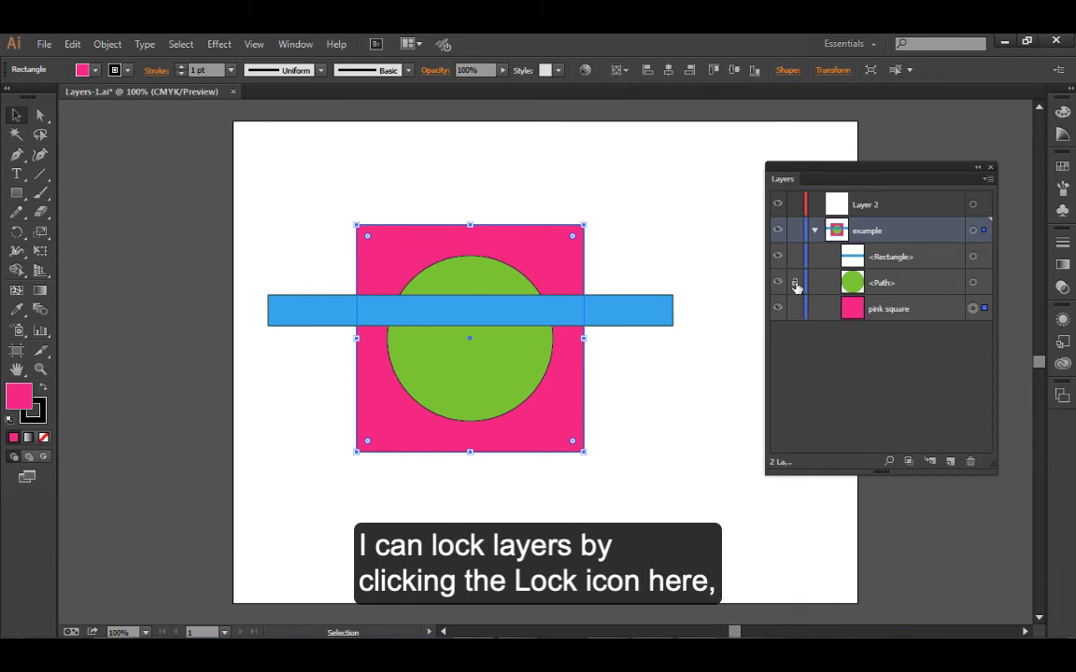
left_click(794, 282)
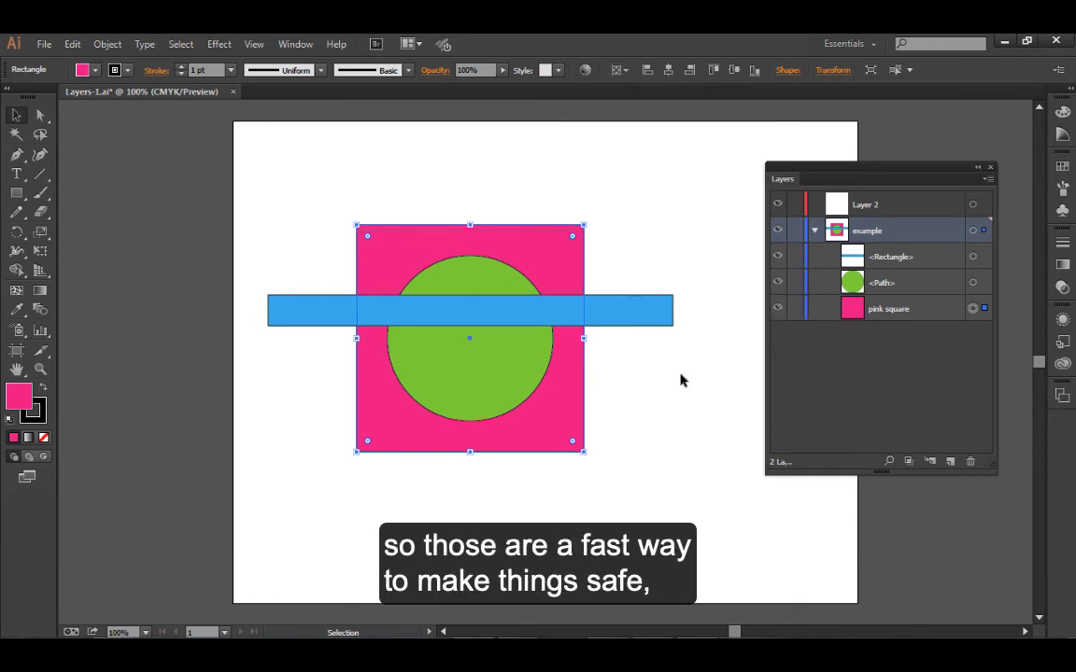
left_click(624, 220)
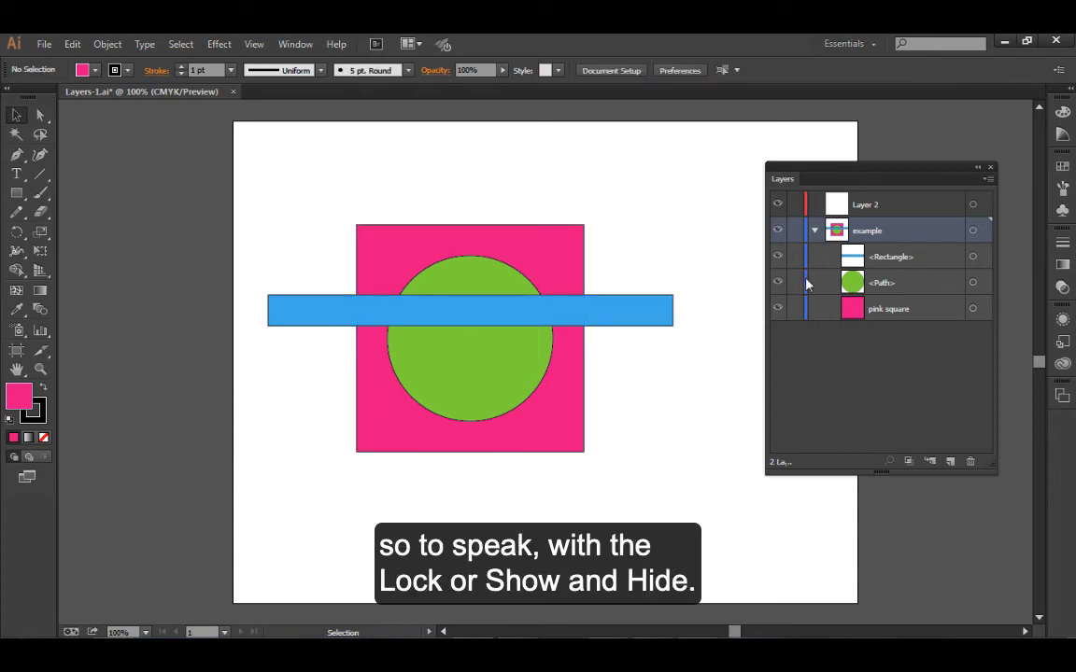
Restack the sublayers as pink square, green circle and blue rectangle from front to back, and toggle the square's visibility to check.
left_click(900, 262)
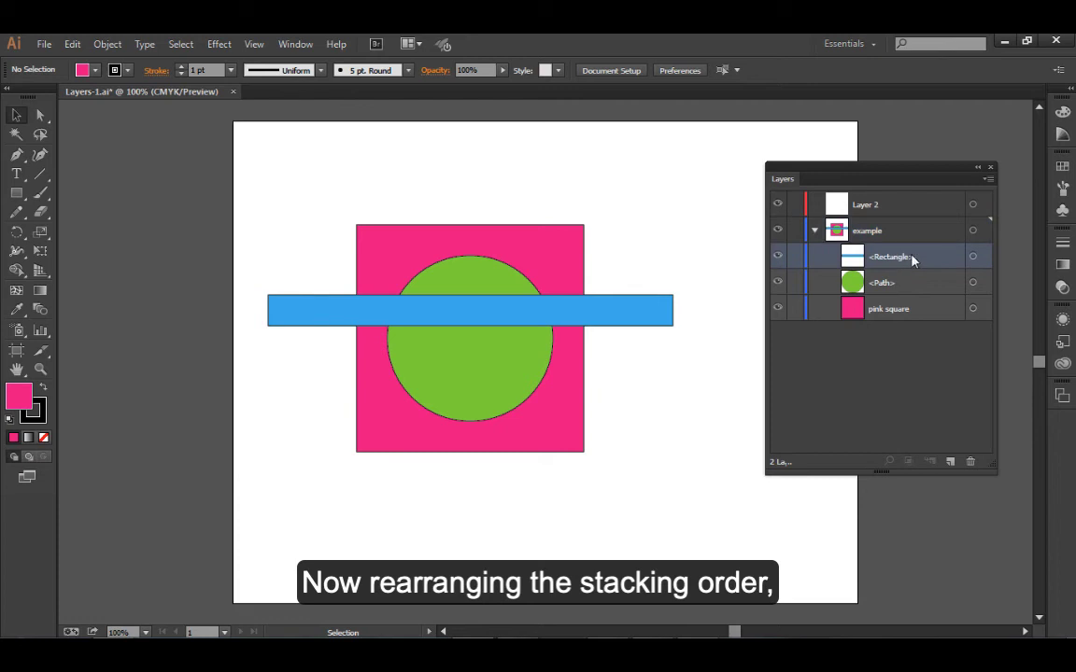
left_click_drag(912, 259, 904, 314)
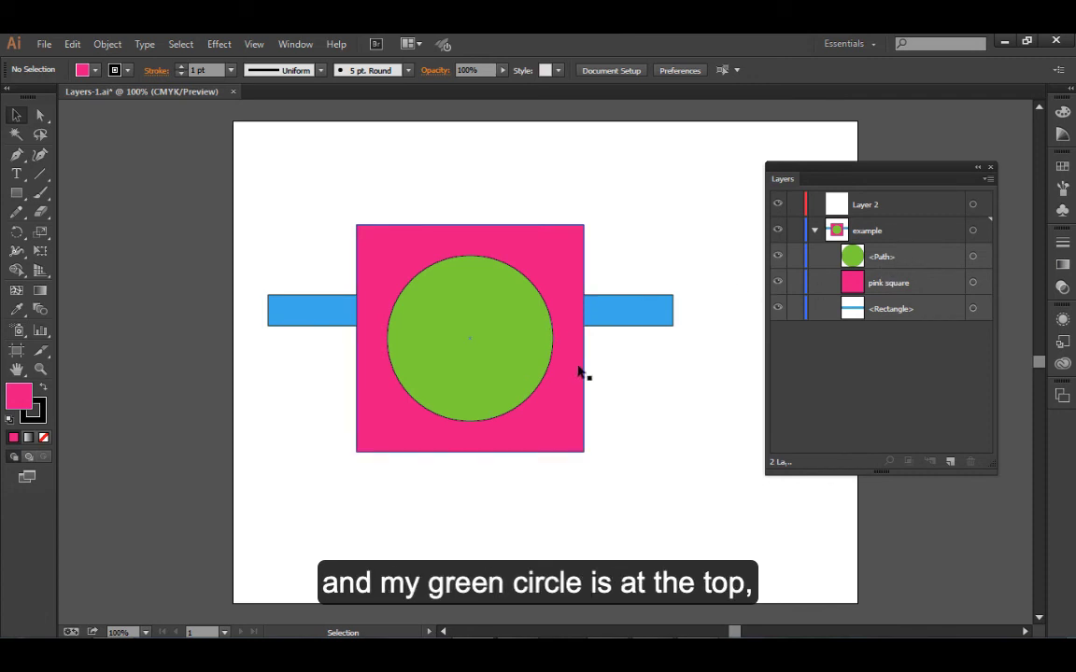
left_click_drag(883, 257, 888, 306)
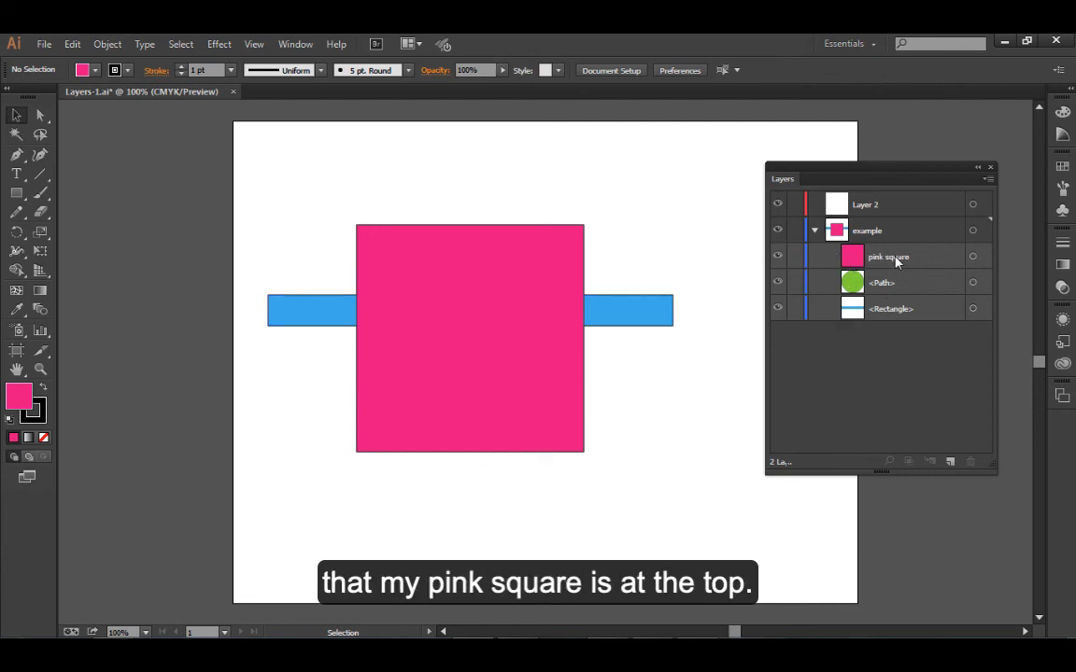
left_click(778, 256)
left_click(778, 256)
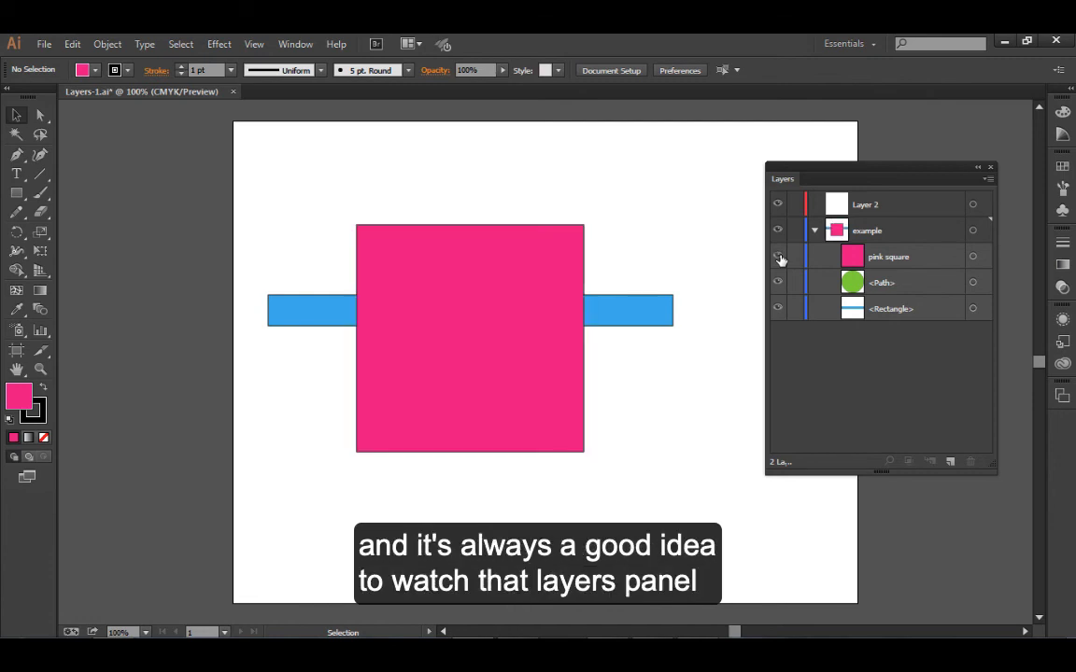